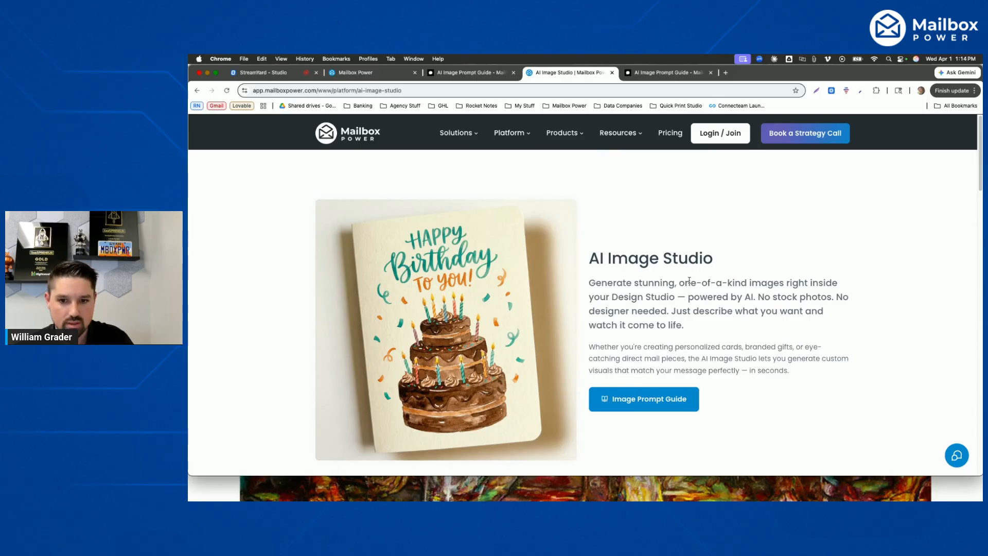
- Look over the AI Image Studio feature page and open the Image Prompt Guide
scroll(684, 278, down, 3)
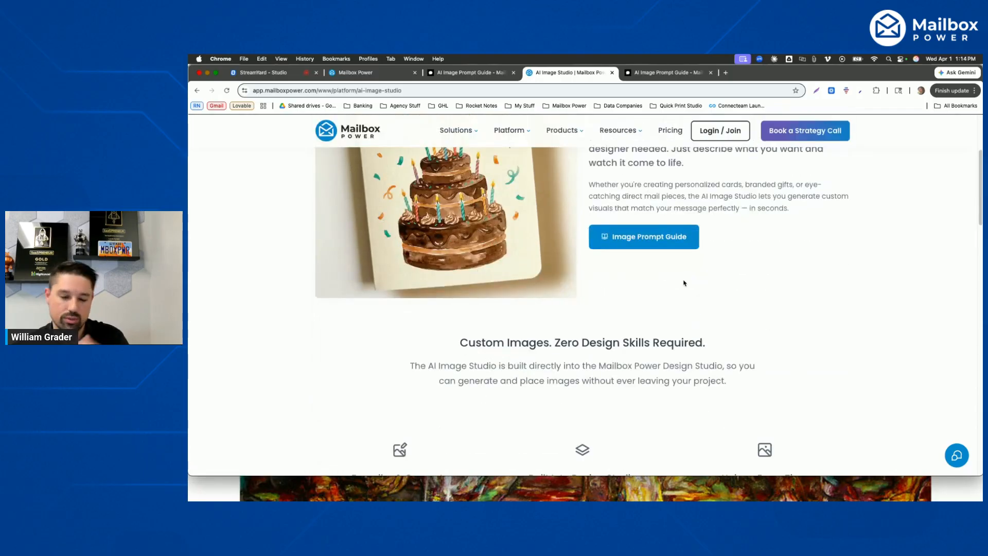
scroll(684, 283, down, 2)
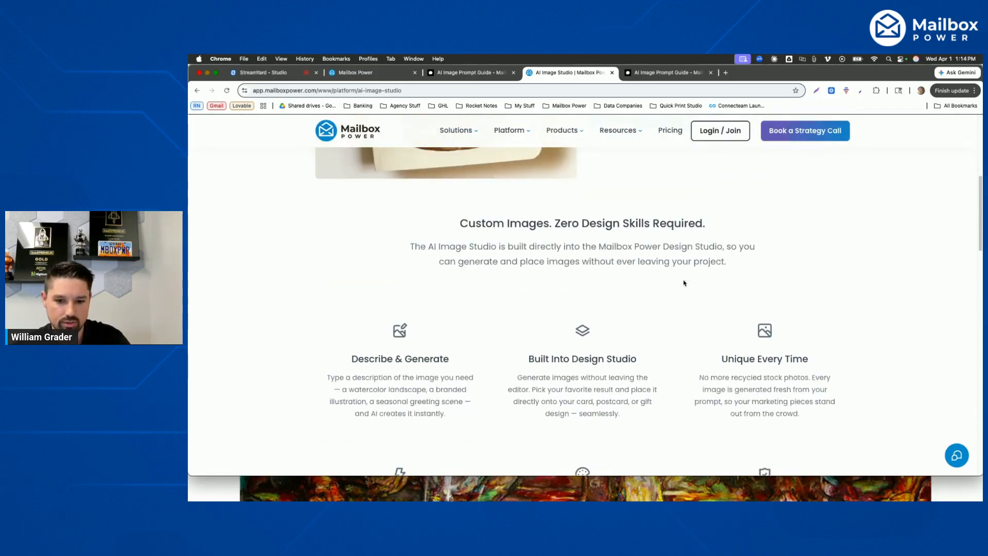
scroll(683, 282, up, 3)
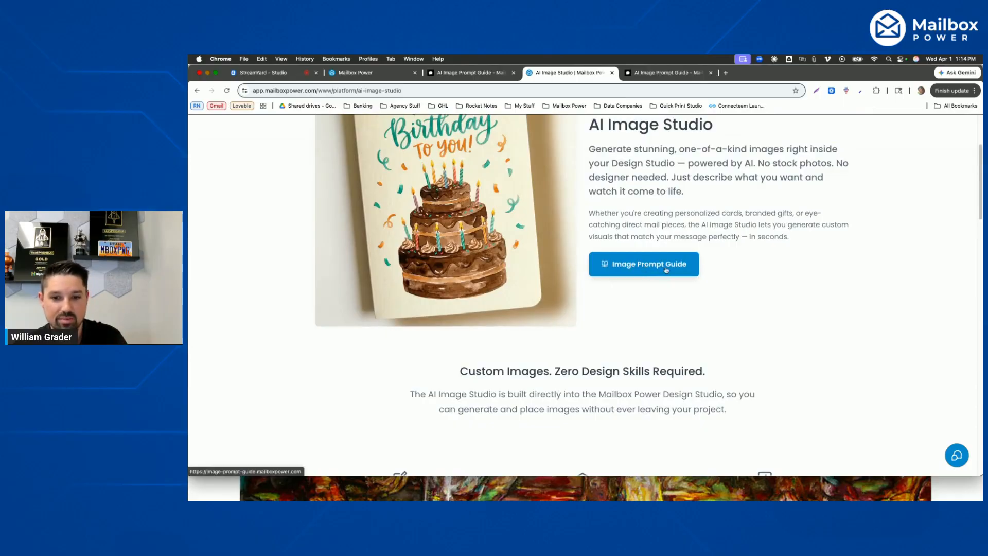
click(642, 266)
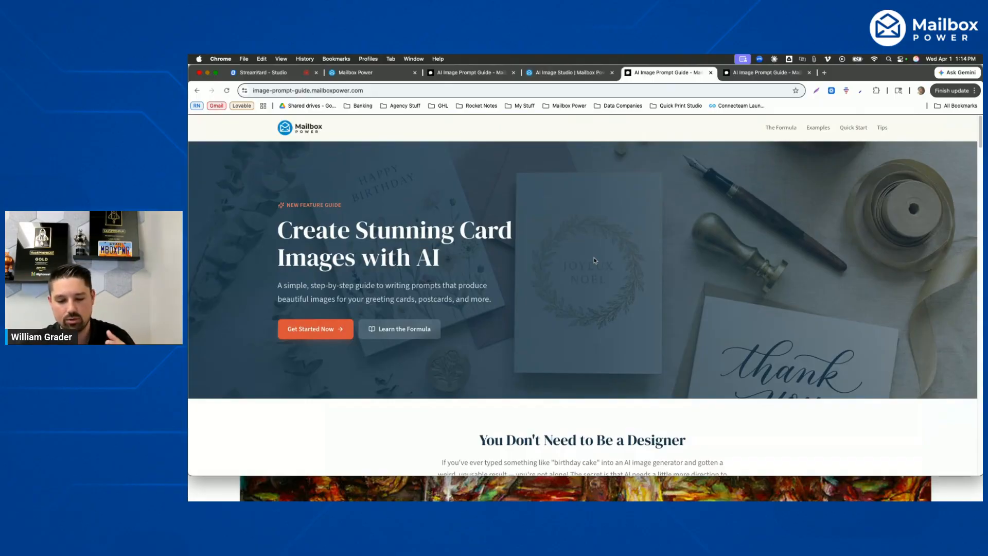
- Read the guide's prompt formula and review the vague and better examples for the Subject step
scroll(594, 260, down, 5)
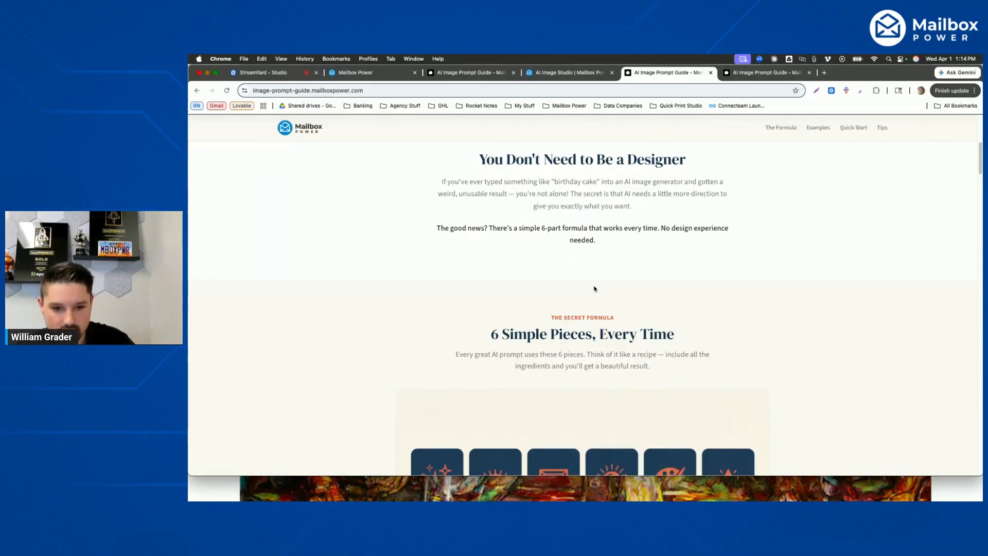
scroll(594, 289, down, 3)
scroll(595, 289, down, 5)
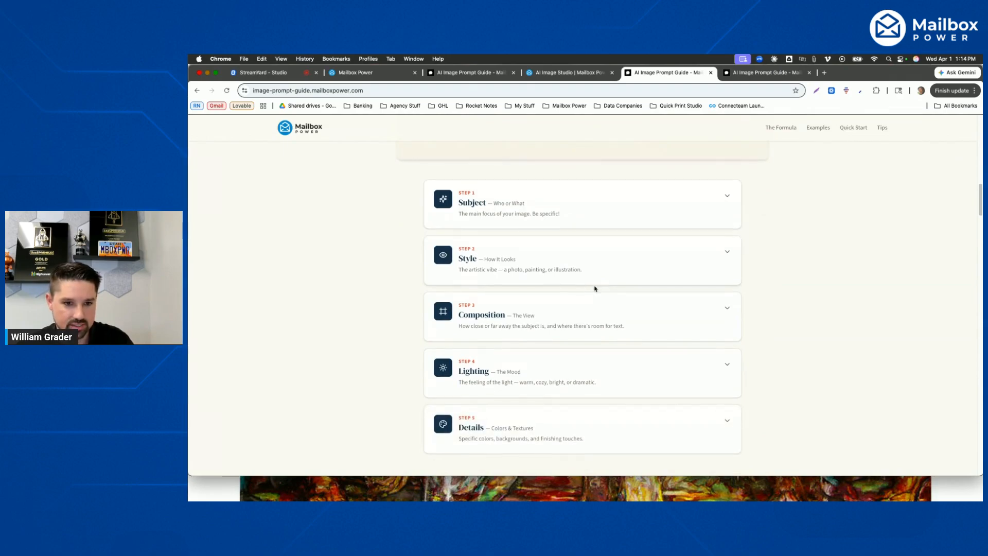
click(525, 214)
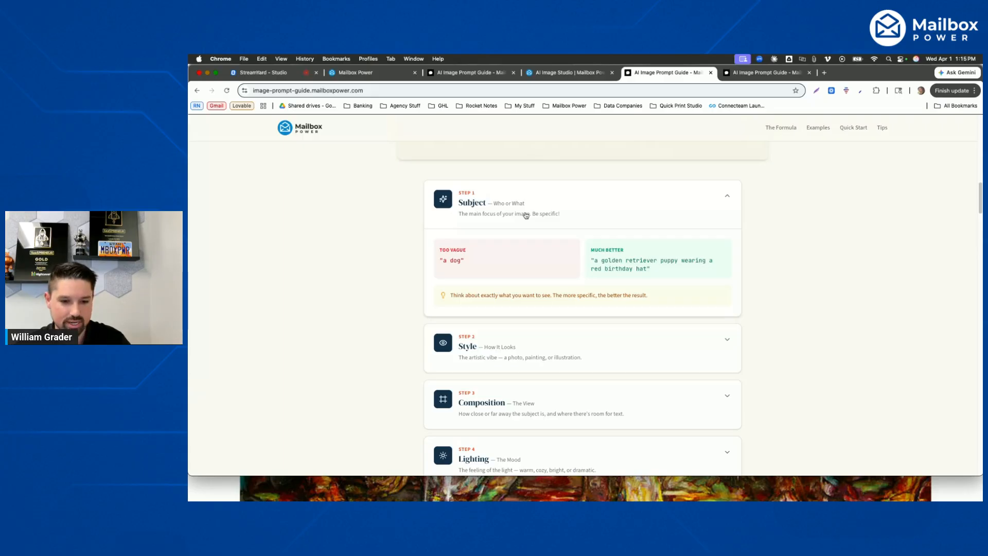
click(566, 201)
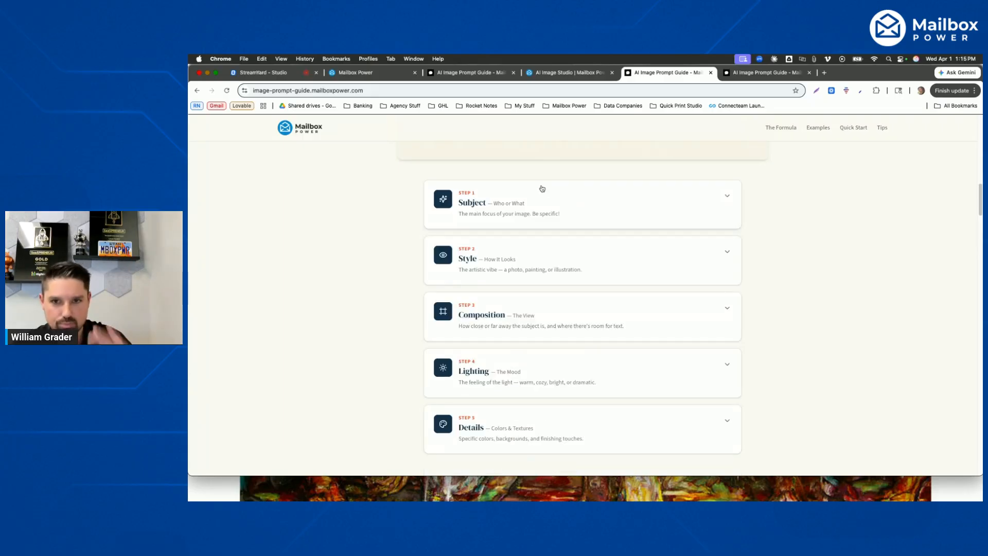
- Close the two extra Image Prompt Guide pages and return to the saved projects in Mailbox Power
click(559, 74)
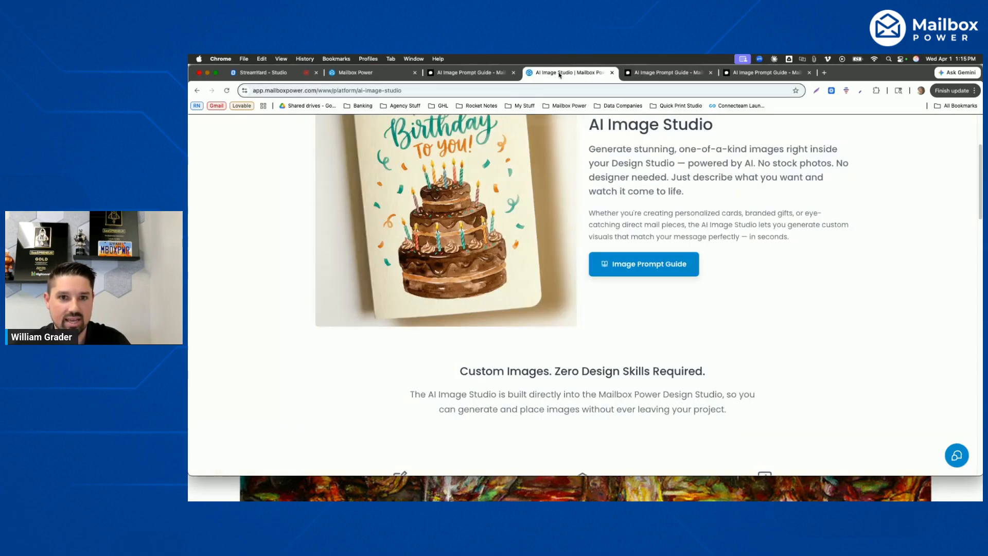
scroll(509, 154, up, 4)
mouse_move(508, 135)
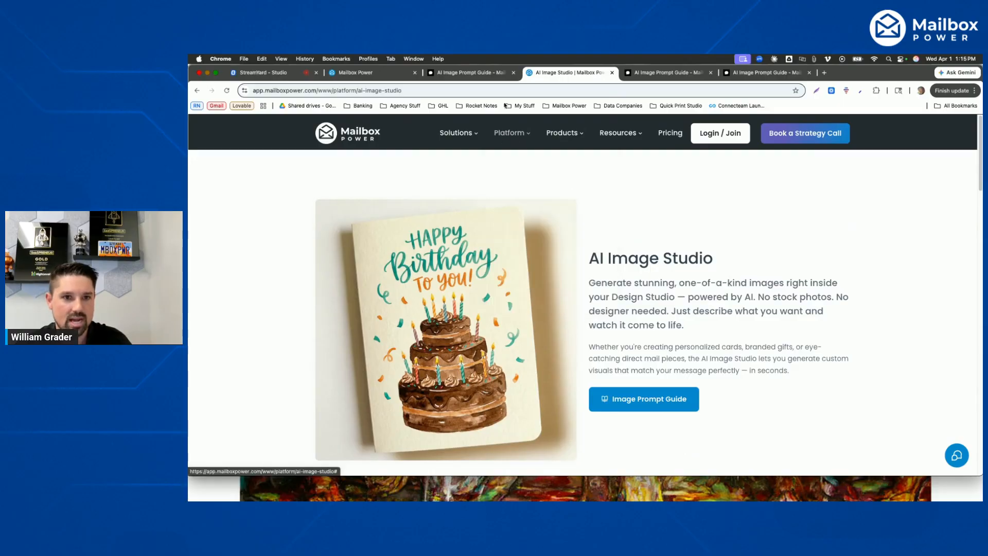
click(711, 73)
click(711, 75)
click(370, 74)
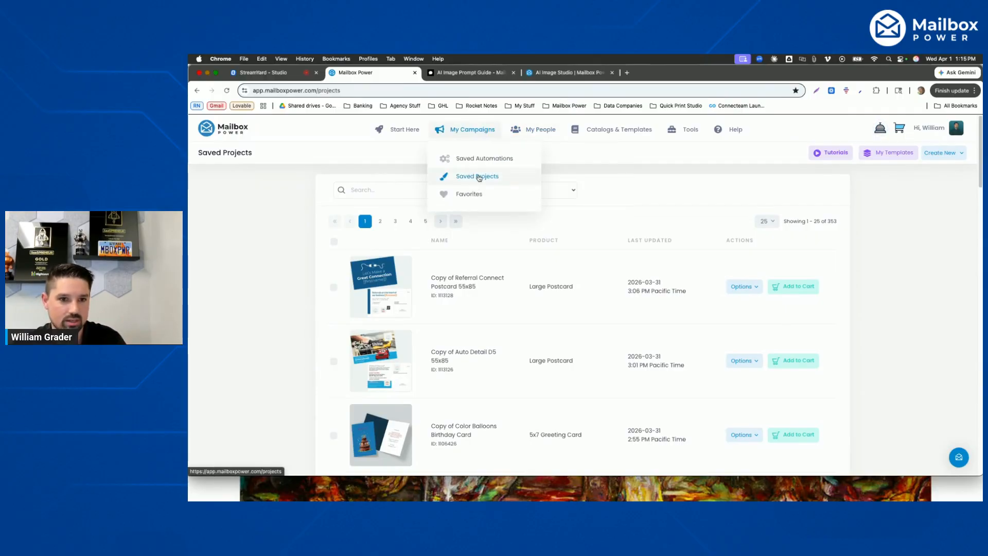
- Try to continue editing the saved Auto Detail D5 postcard, signing back in with the stored account e-mail and password when required
click(755, 290)
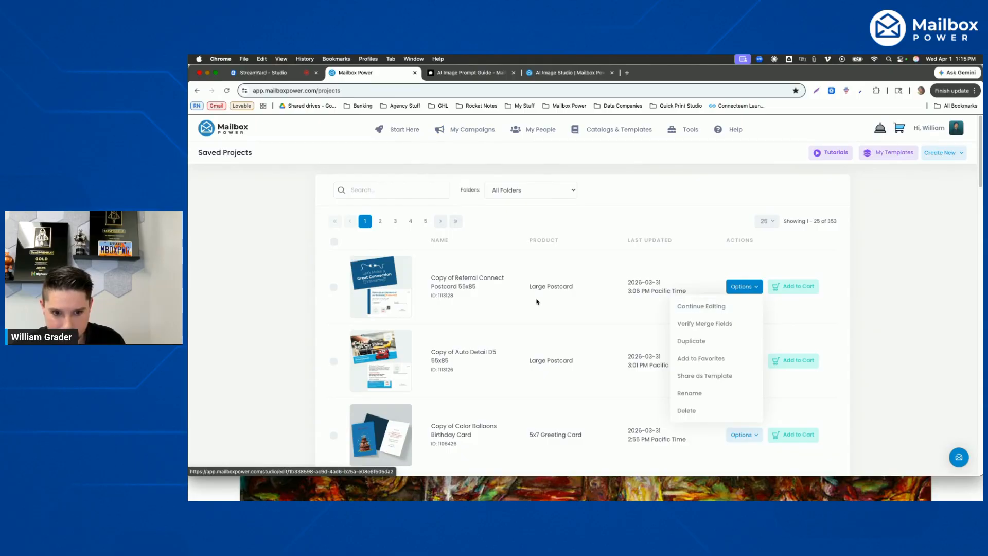
click(755, 363)
click(754, 363)
click(683, 238)
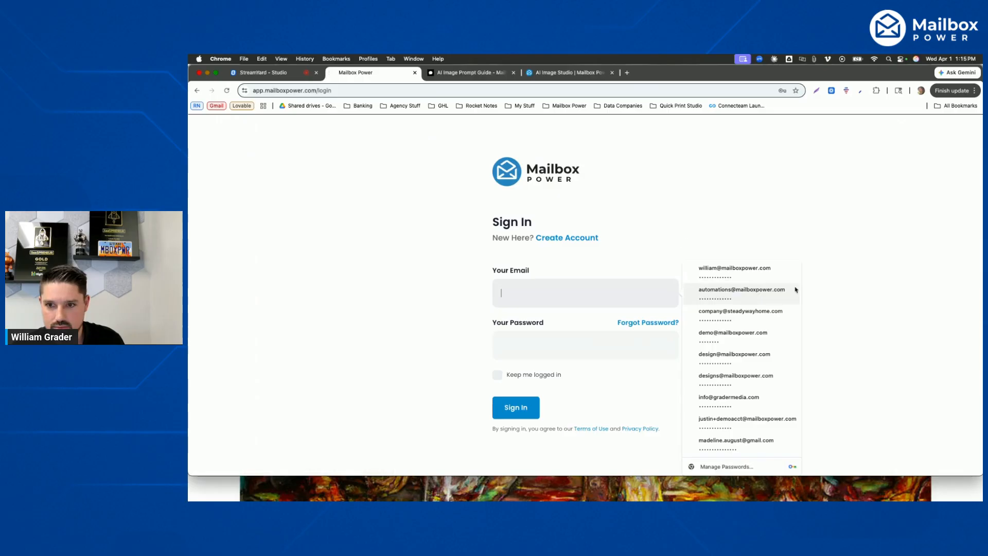
click(733, 273)
click(516, 407)
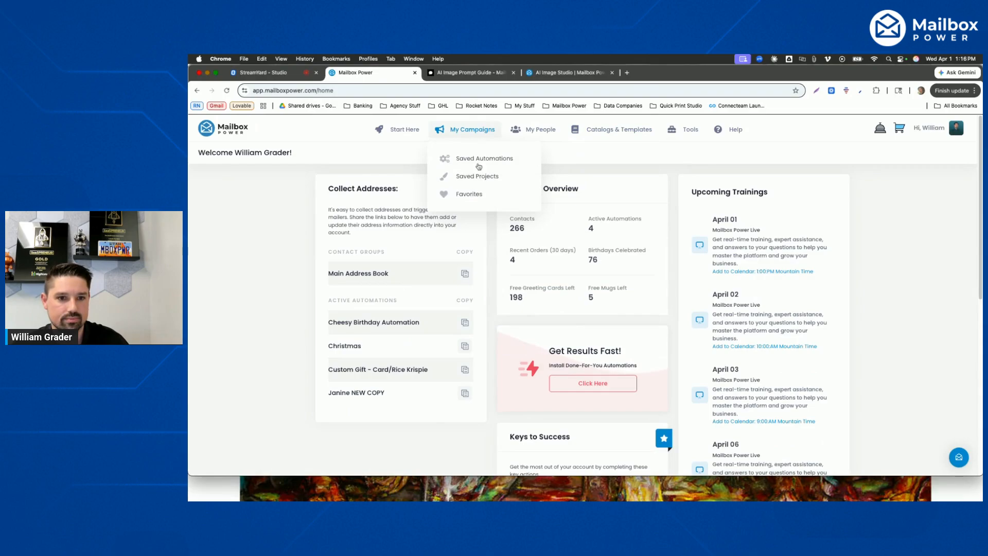
- Open the saved project "Copy of Auto Detail D5 55x85" for continued editing
click(476, 179)
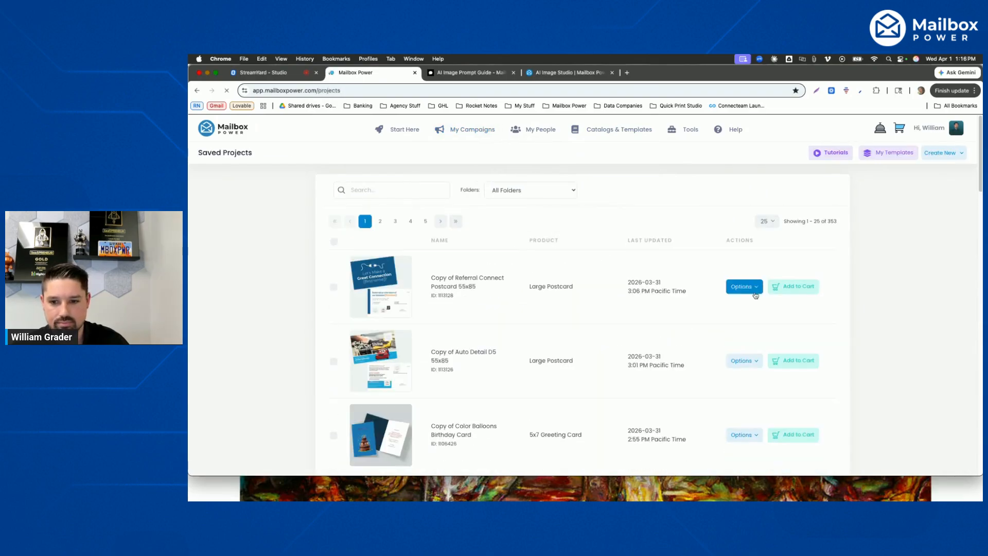
click(744, 360)
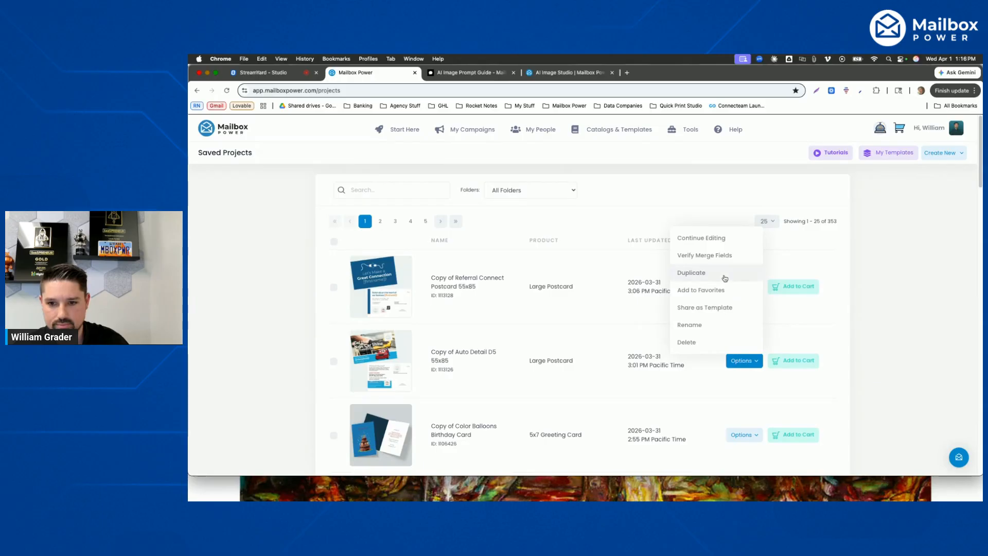
click(714, 239)
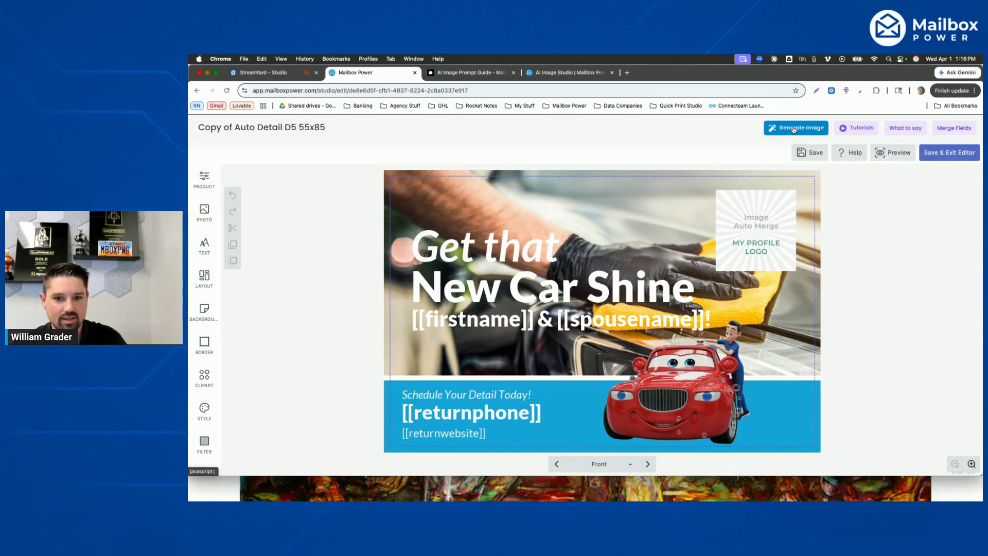
- Remove the red cartoon car picture from its frame on the postcard front, leaving the empty frame in place
click(686, 368)
click(687, 369)
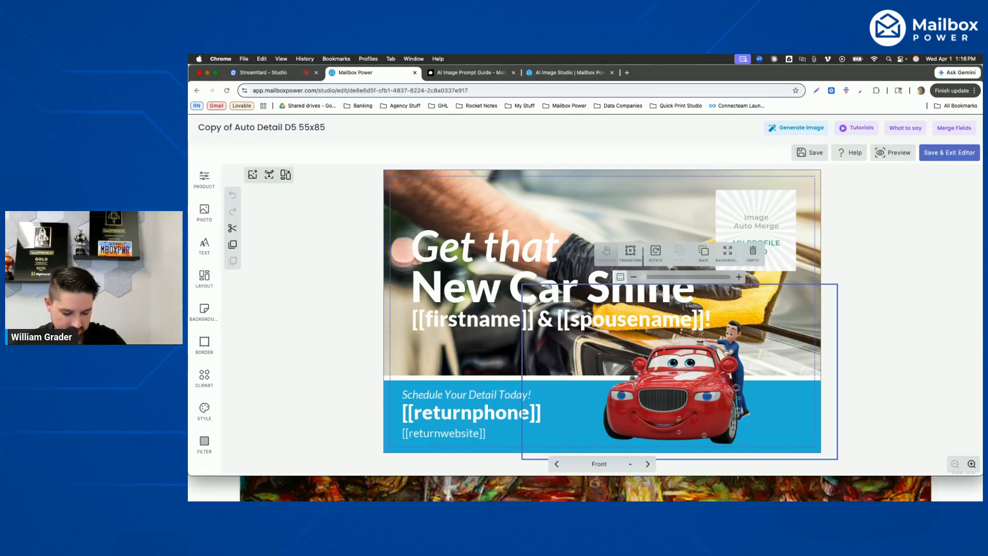
click(754, 252)
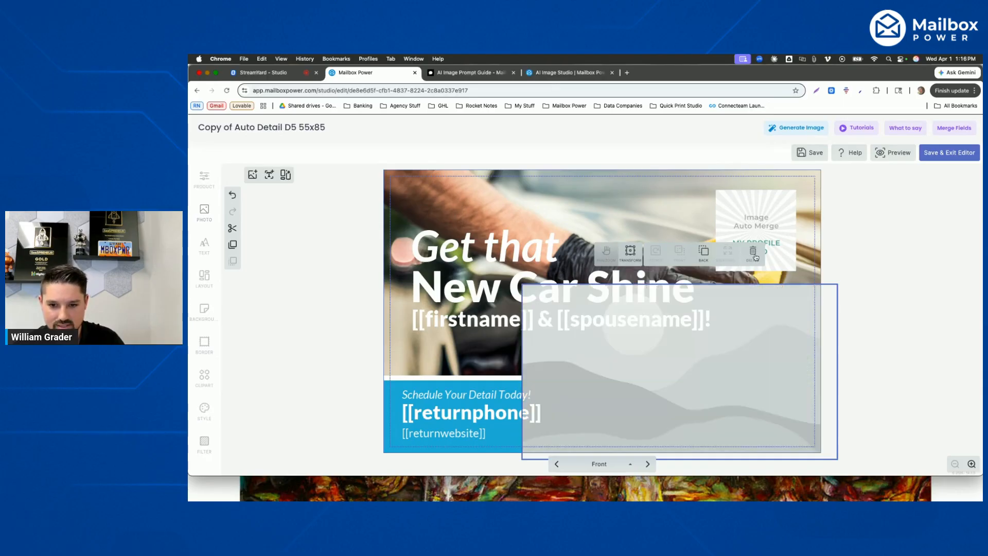
click(890, 309)
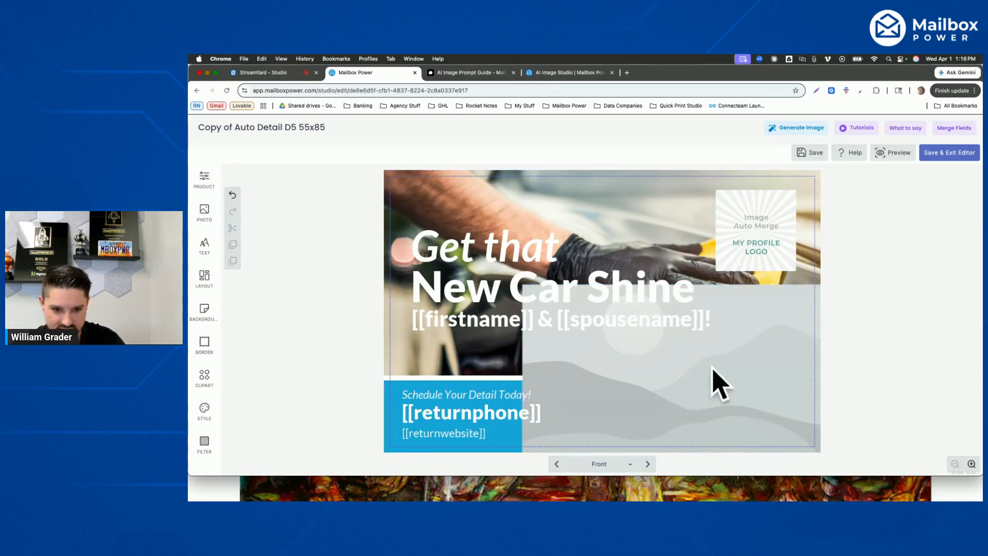
- Start an AI image and paste a prompt for a sleek black luxury SUV on a rain-slicked city street at night with cinematic lighting
click(797, 130)
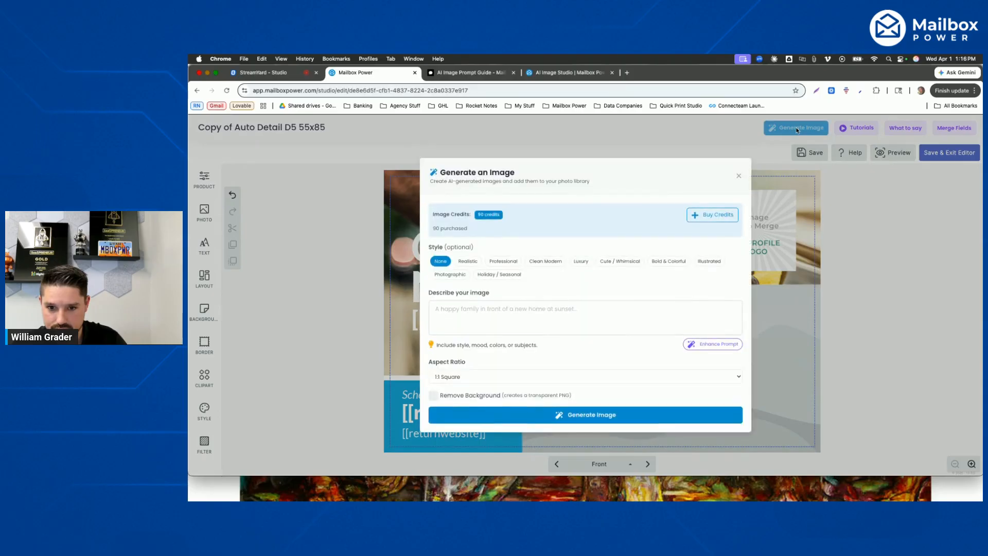
drag(429, 247, 477, 248)
click(477, 249)
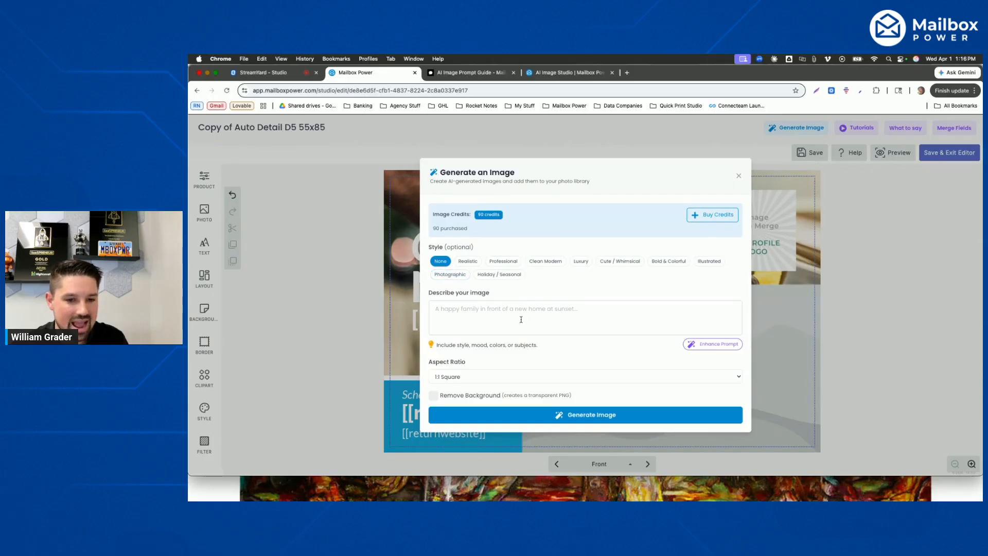
drag(430, 292, 514, 293)
click(514, 294)
click(509, 315)
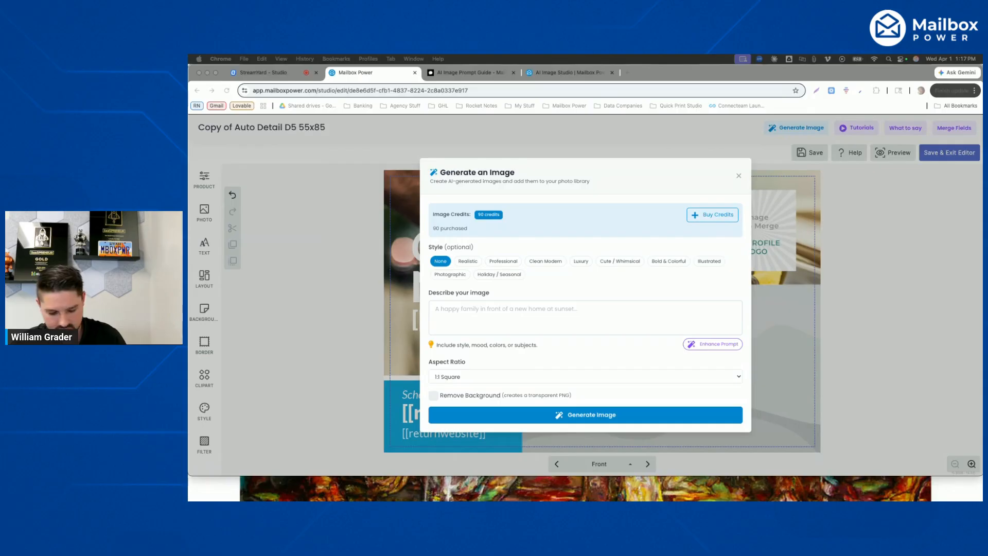
click(498, 314)
text("Sleek black luxury SUV parked on a rain-slicked city street at night, neon reflections on the wet pavement, cinematic lighting, motion blur in the background, high-end automotive advertisement photography")
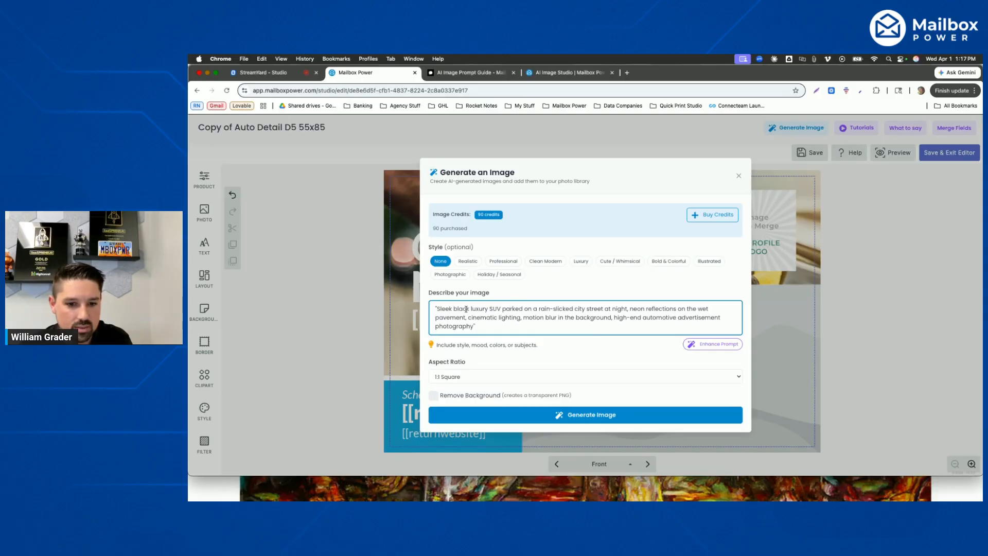
- Review the aspect ratio choices, keep 1:1 Square, and generate the SUV image
drag(630, 308, 466, 317)
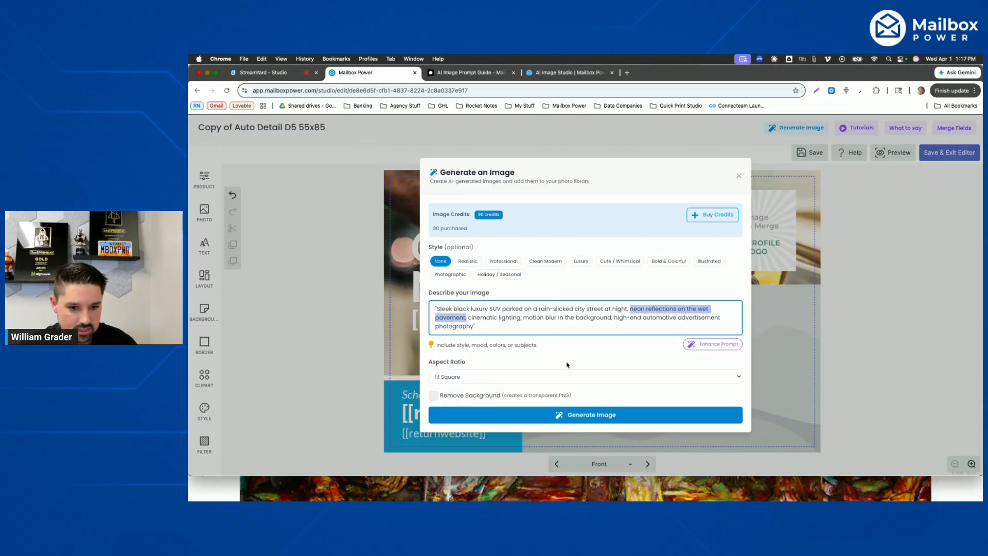
click(485, 380)
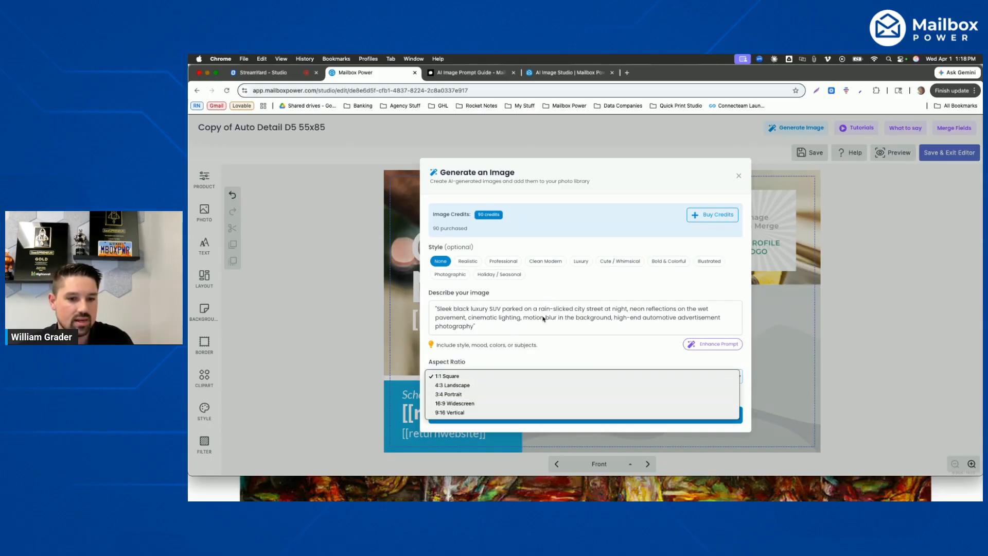
click(504, 324)
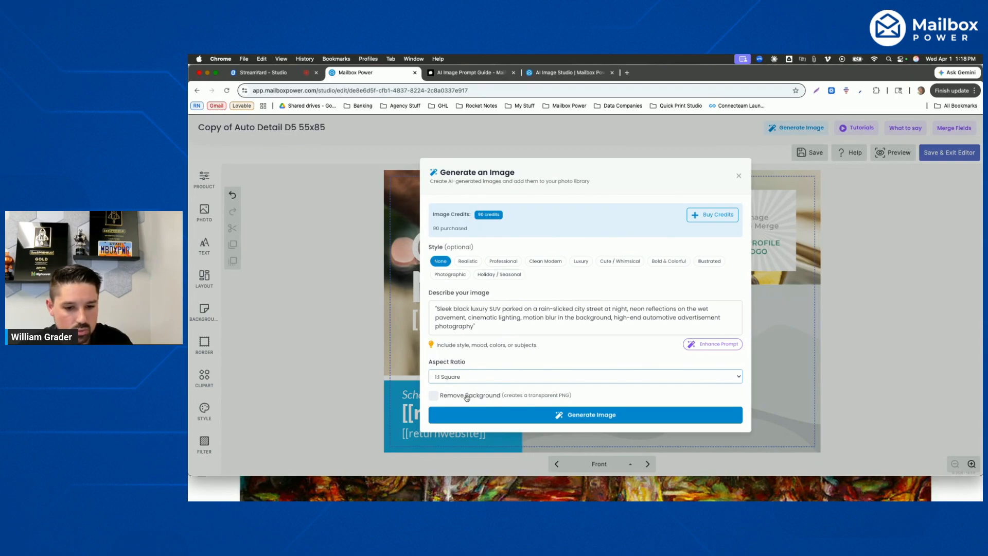
click(590, 415)
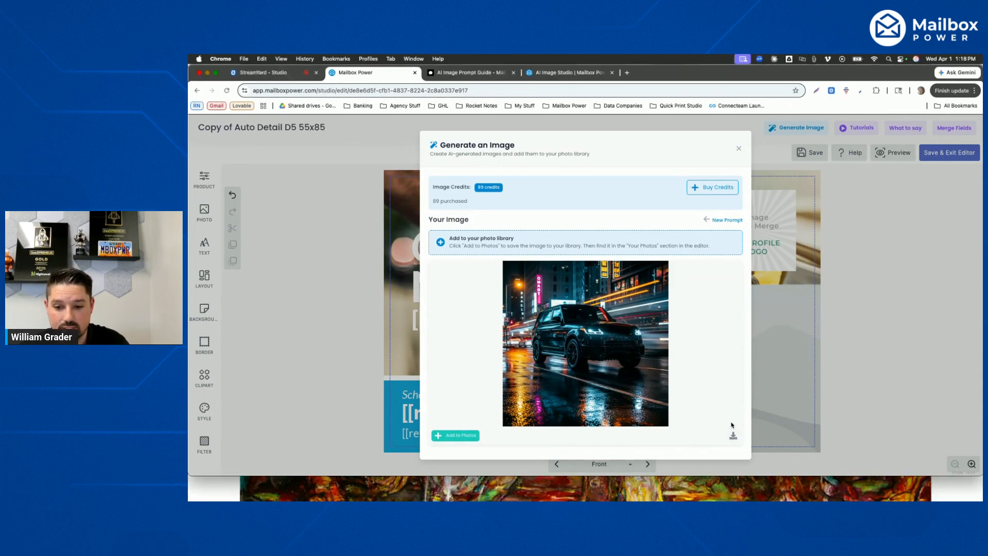
- Download the generated SUV image, add it to the photo library, and close the image generator
click(733, 435)
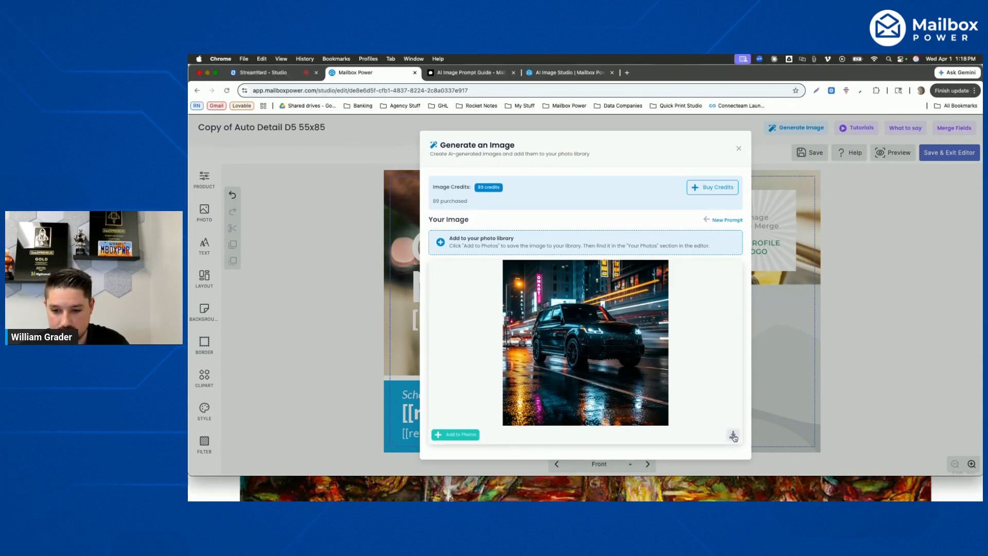
click(457, 435)
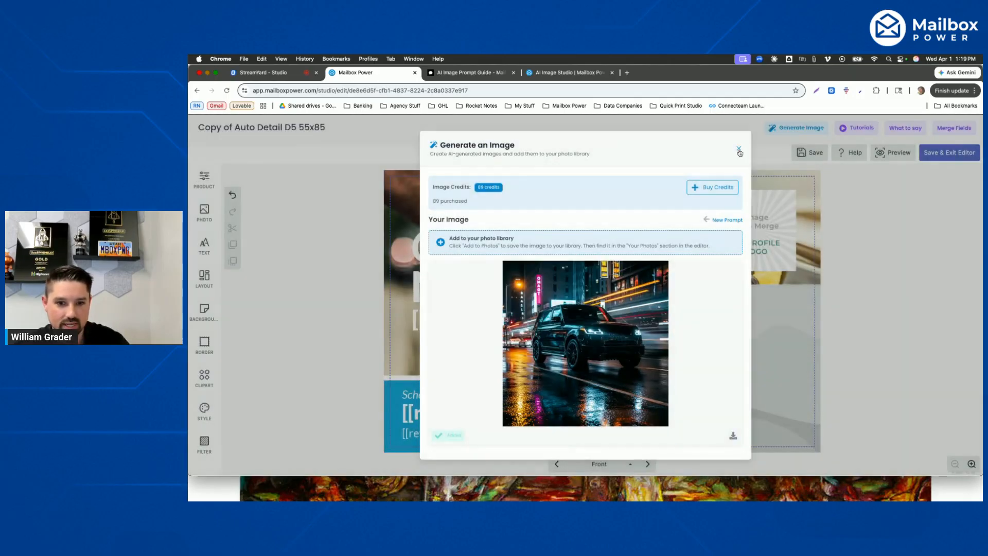
click(739, 151)
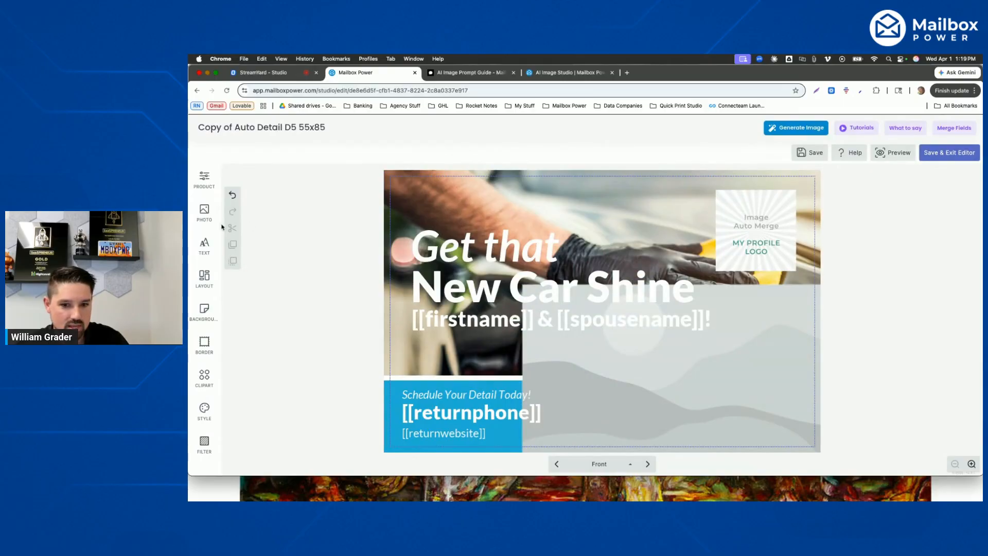
- Fill the empty frame on the postcard front with the generated night-street SUV image from the project photos
click(646, 364)
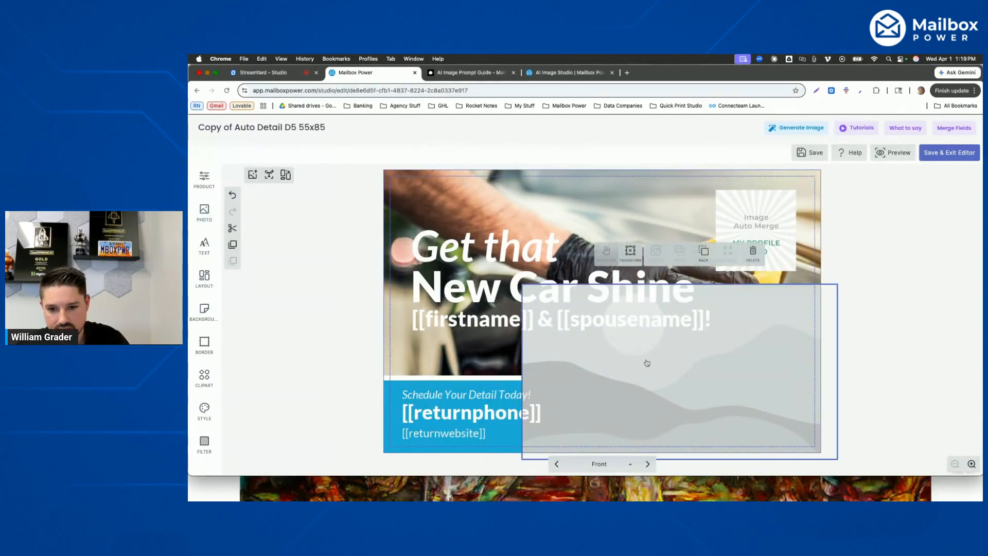
click(205, 215)
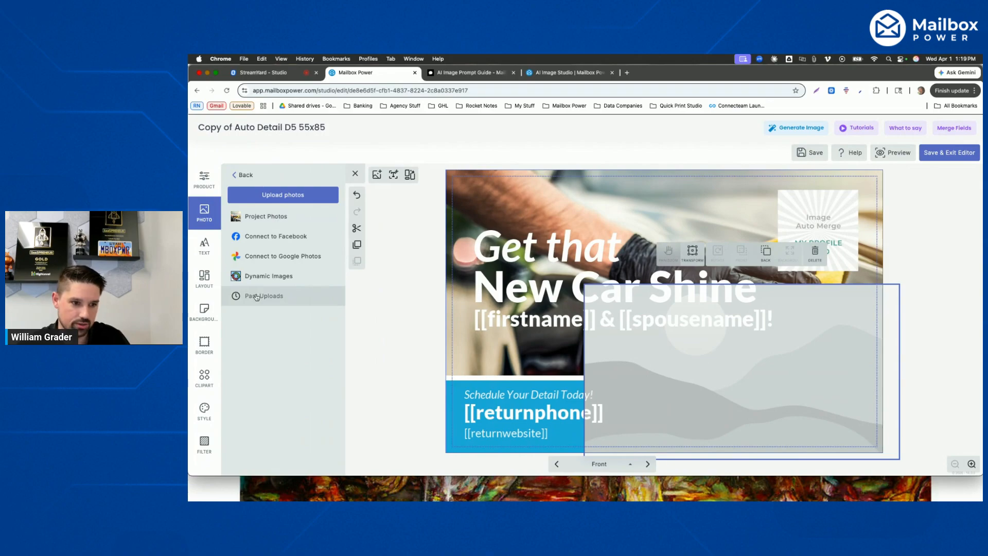
click(233, 172)
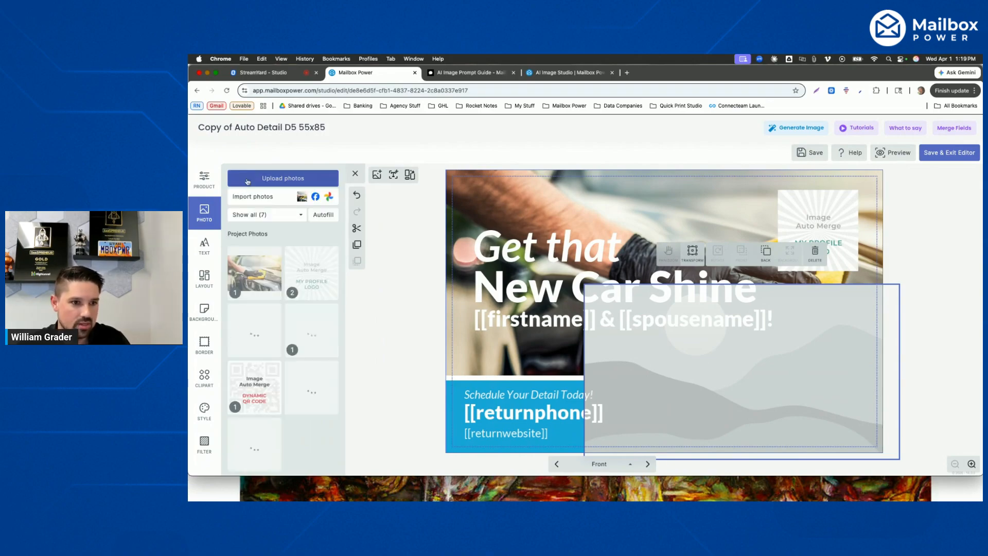
click(314, 198)
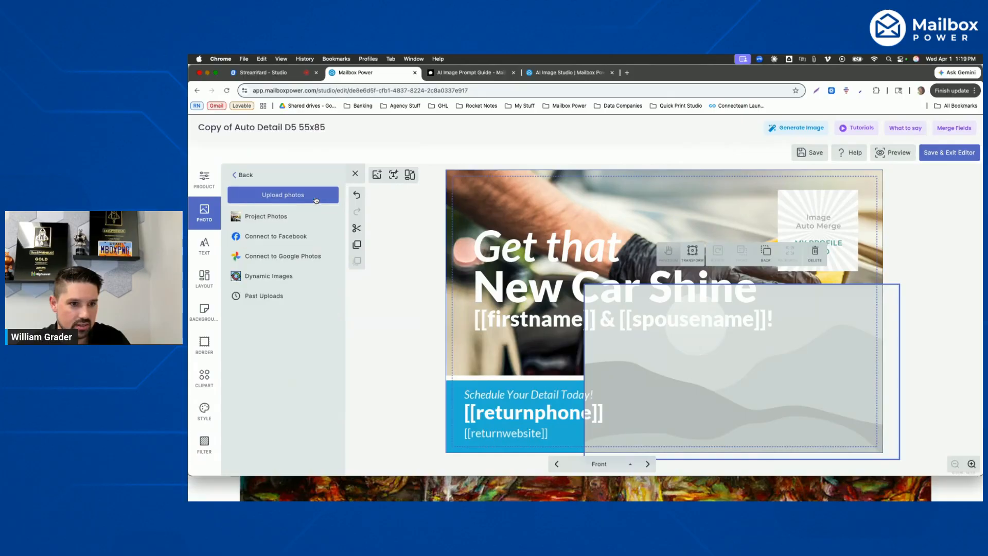
click(273, 218)
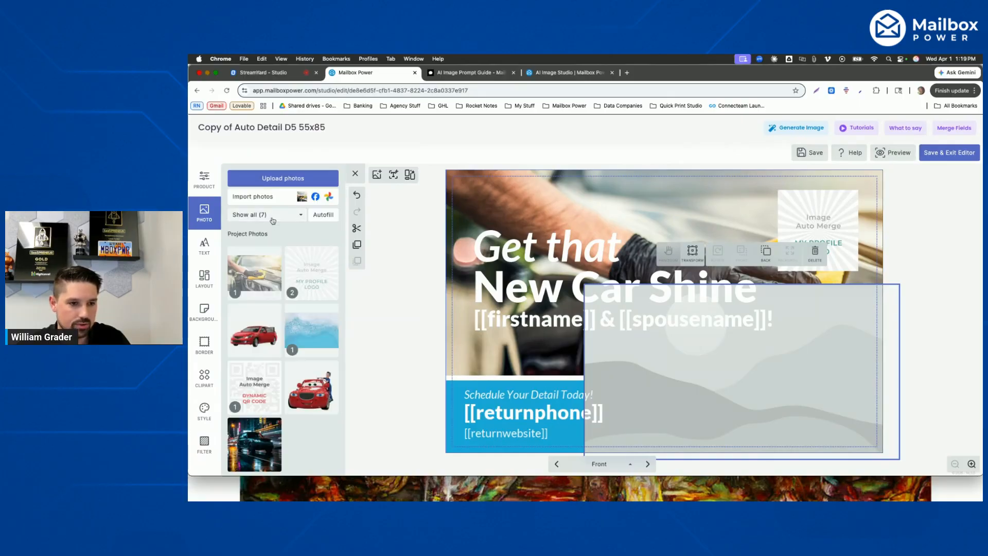
click(258, 447)
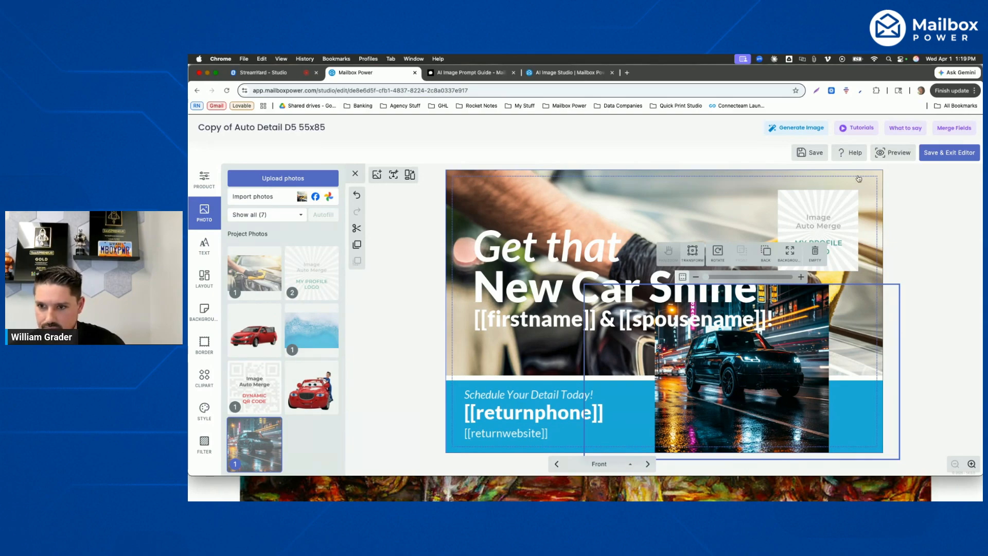
- Start another AI image, strip the quotation marks from the SUV prompt, and turn on Remove Background
click(797, 128)
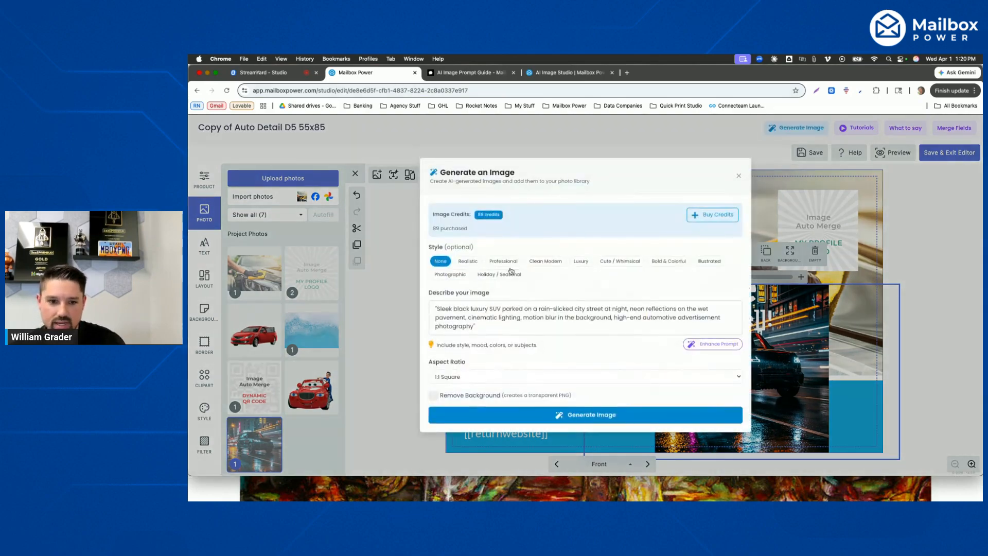
click(485, 324)
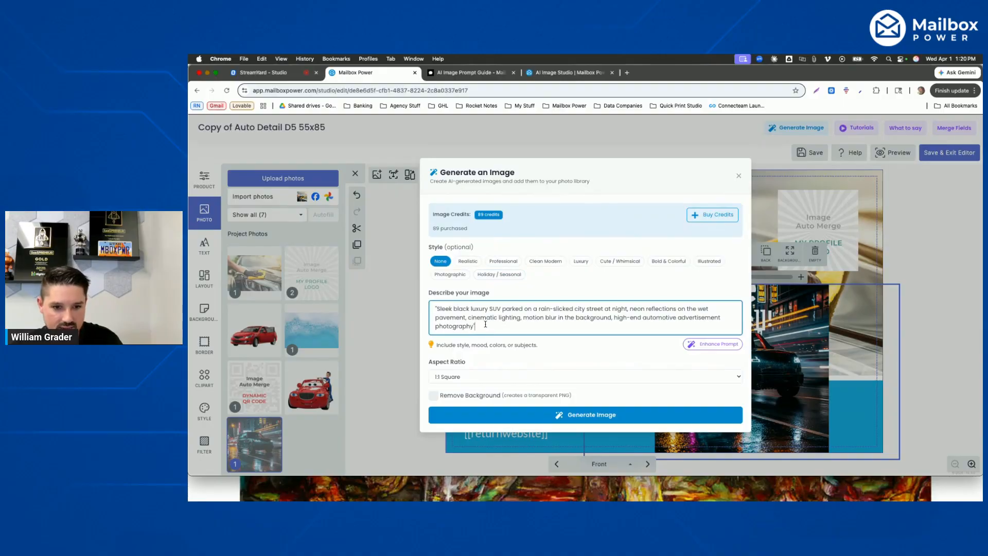
key(BackSpace)
click(457, 395)
click(493, 328)
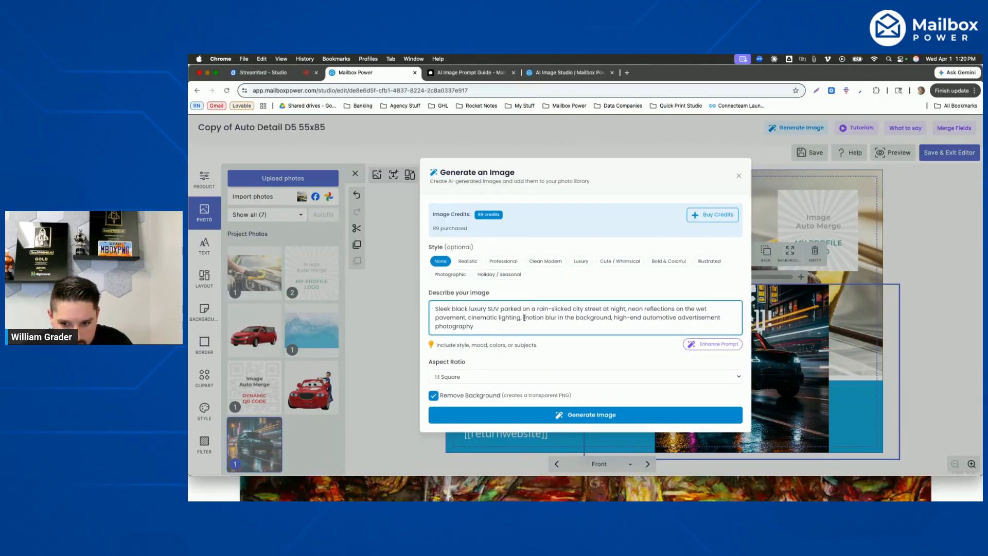
- Replace "motion blur in the background" in the SUV prompt with "add a green background", keeping the comma after it
drag(524, 318, 612, 317)
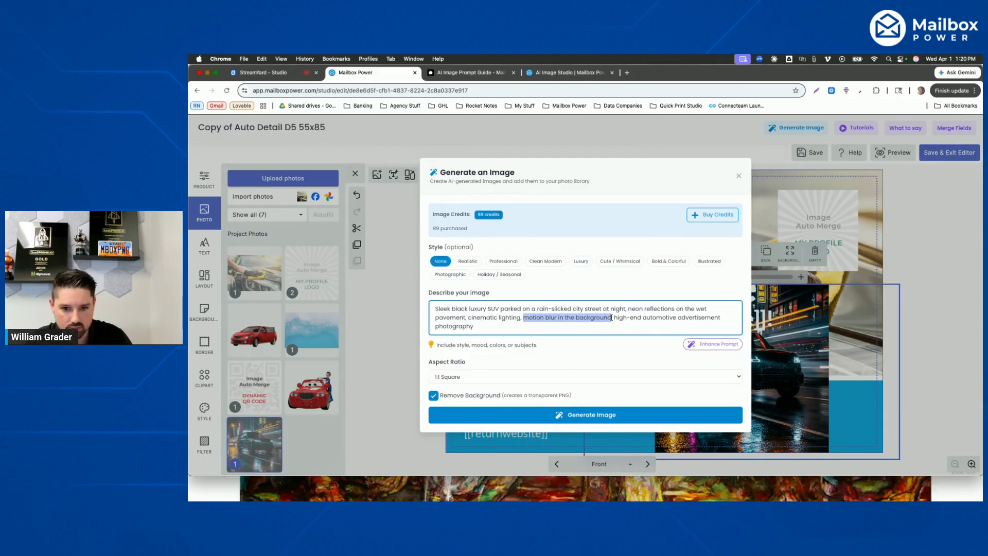
key(BackSpace)
key(Delete)
text(add a green background)
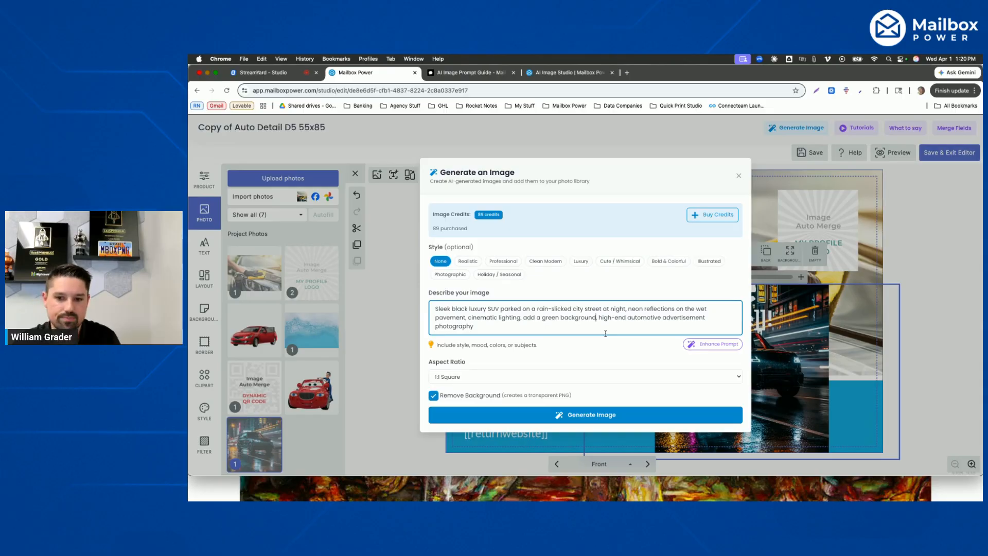
text(,)
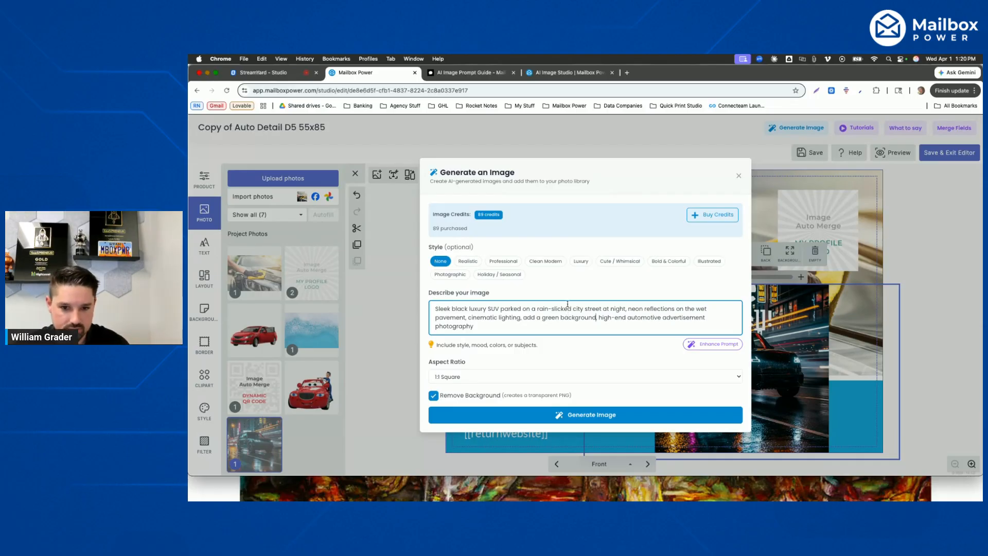
- Generate the transparent-background SUV image, add it to the photo library, and close the image generator
click(609, 419)
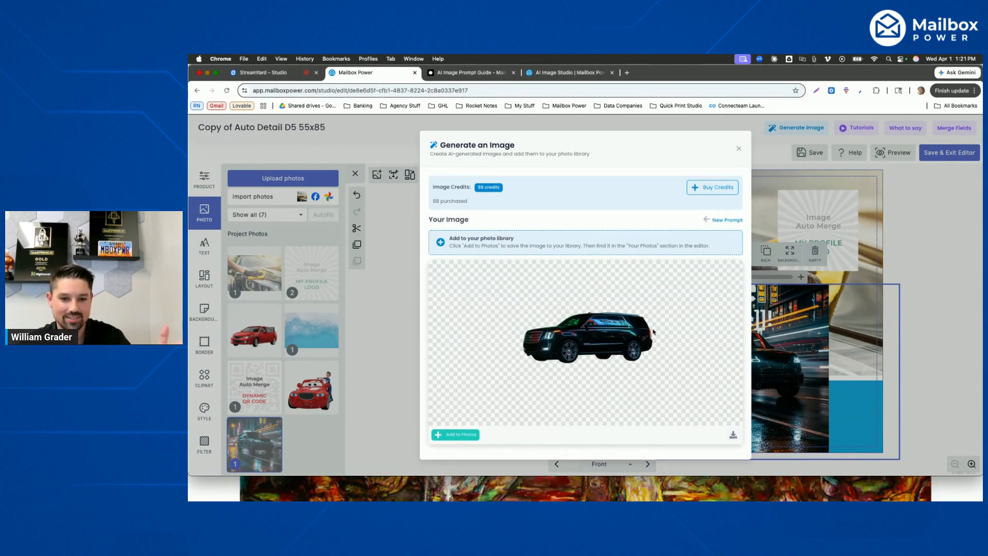
click(454, 435)
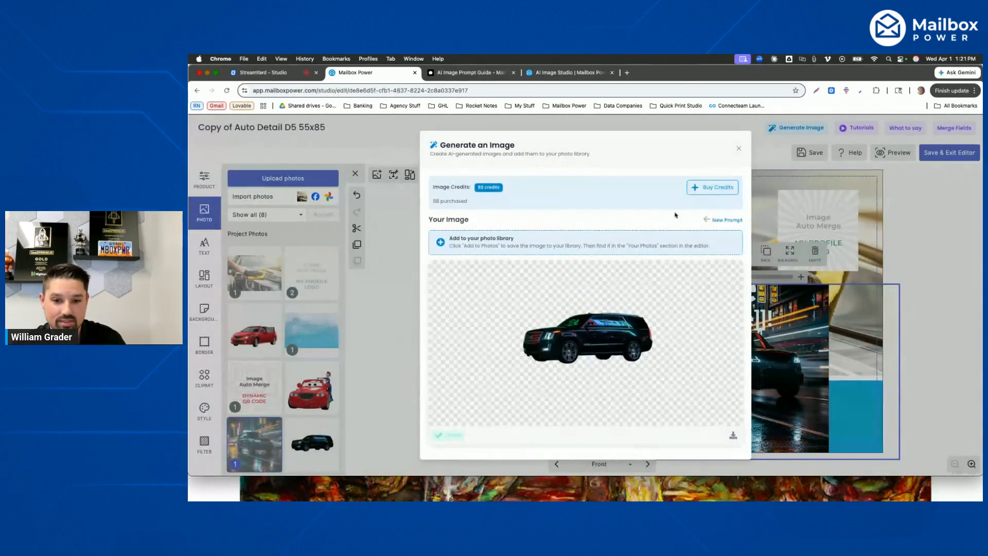
click(739, 150)
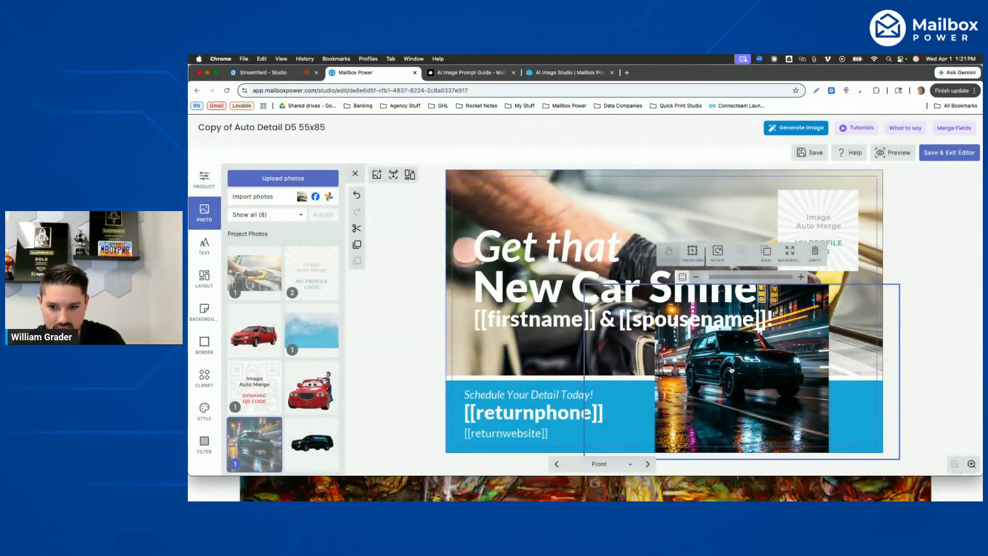
- Empty the night-street SUV from the postcard frame, place the cut-out SUV in it, and show the frame's transform handles
click(814, 251)
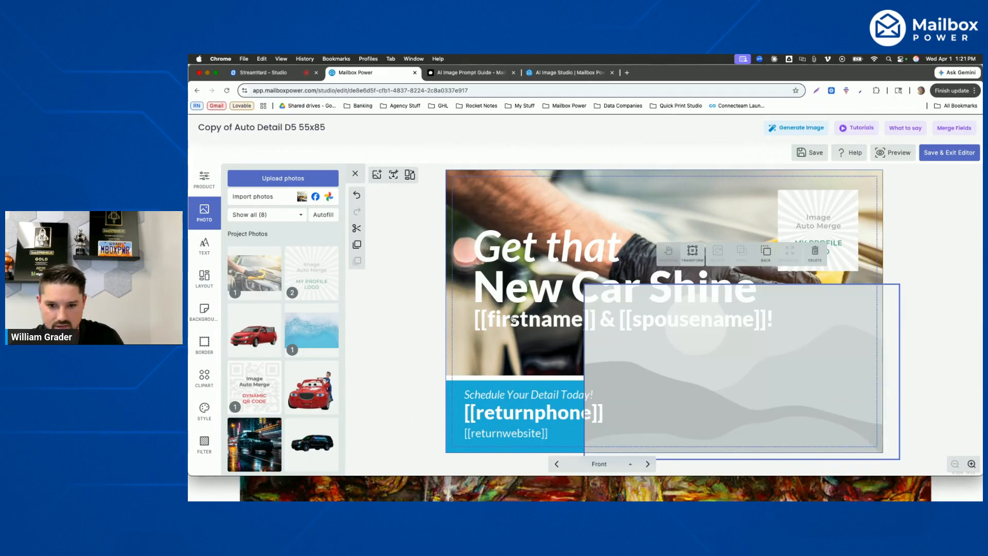
click(317, 454)
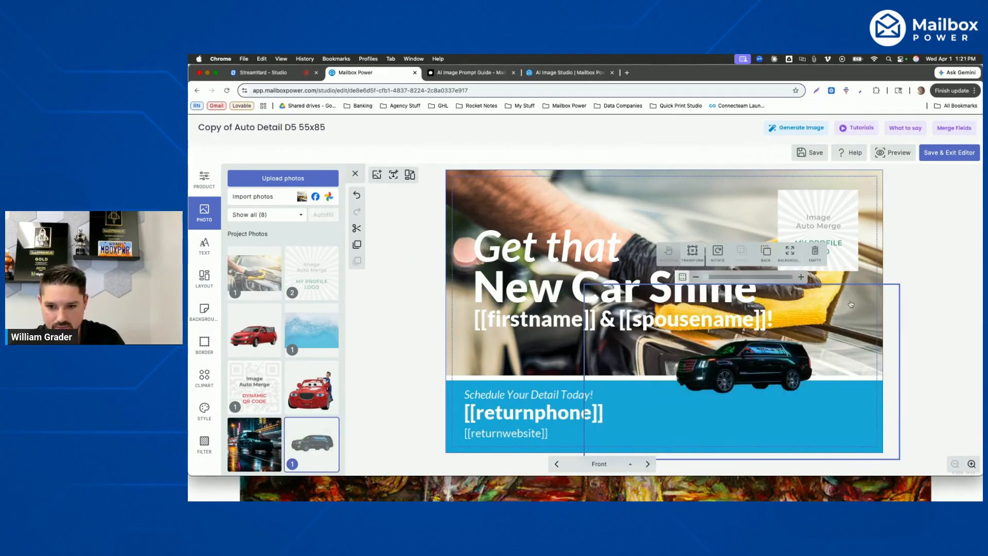
click(921, 248)
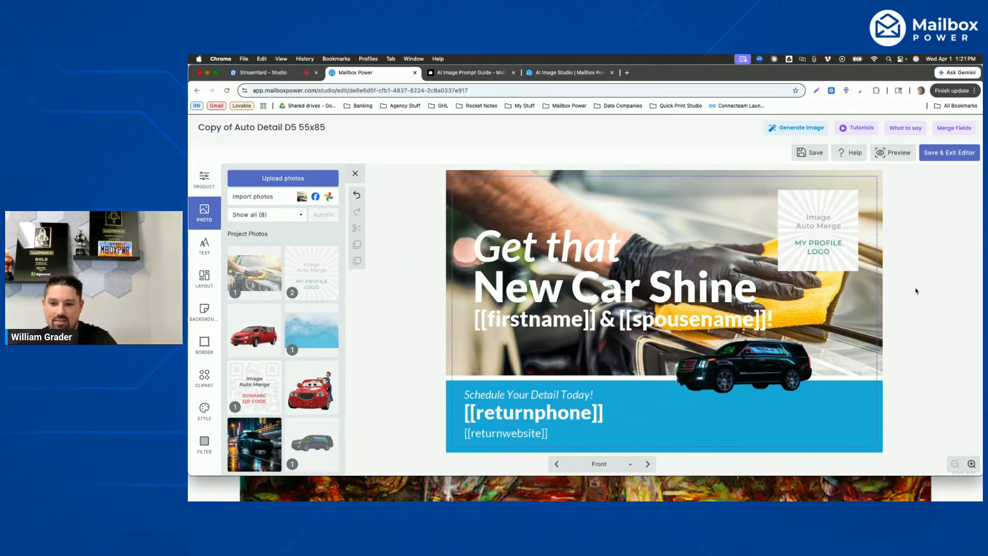
click(760, 362)
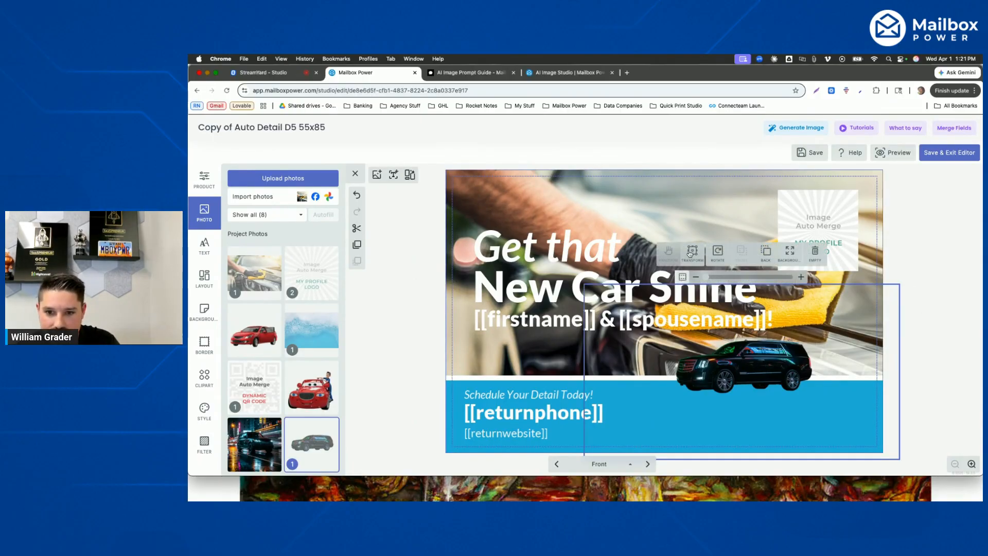
click(691, 252)
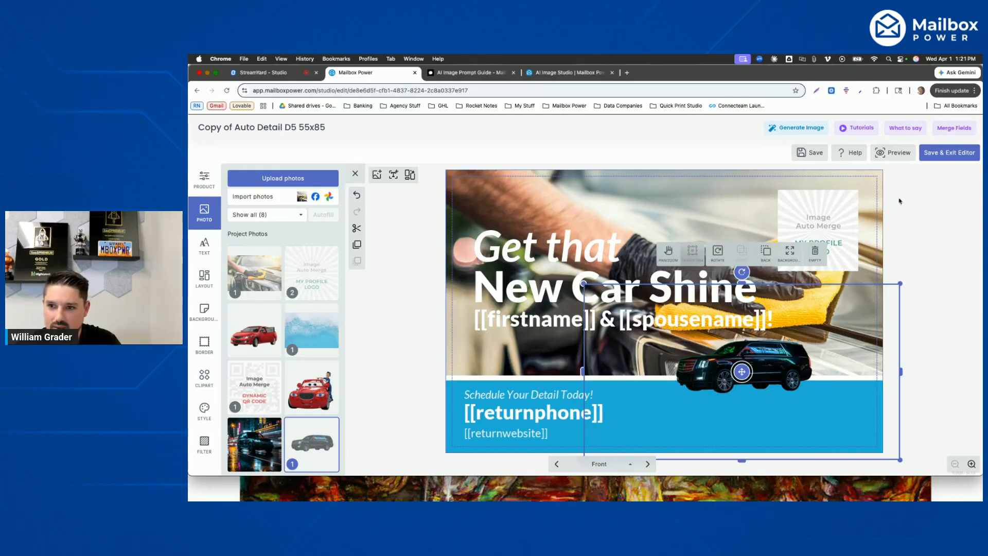
- Save the postcard, exit the editor past the project review, and glance through the saved projects
click(950, 153)
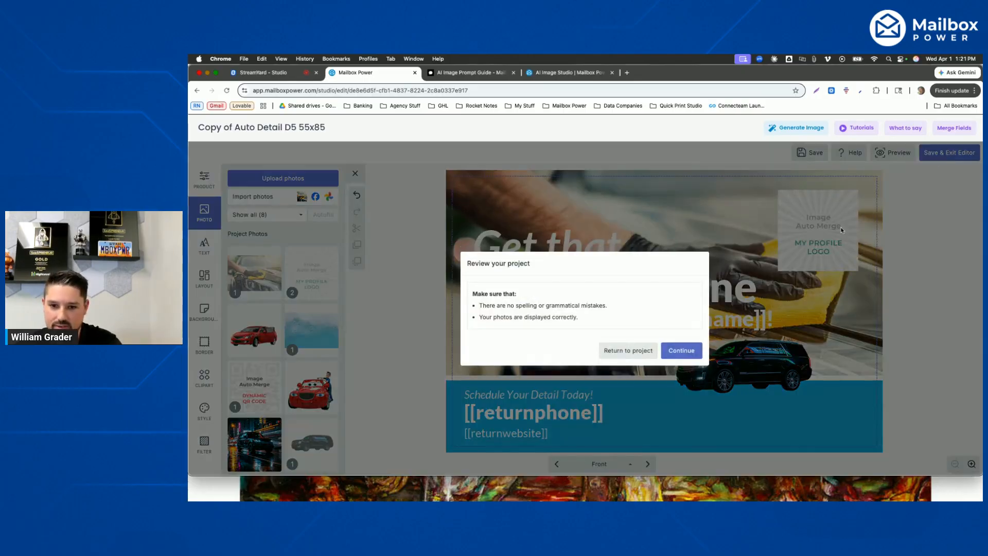
click(674, 351)
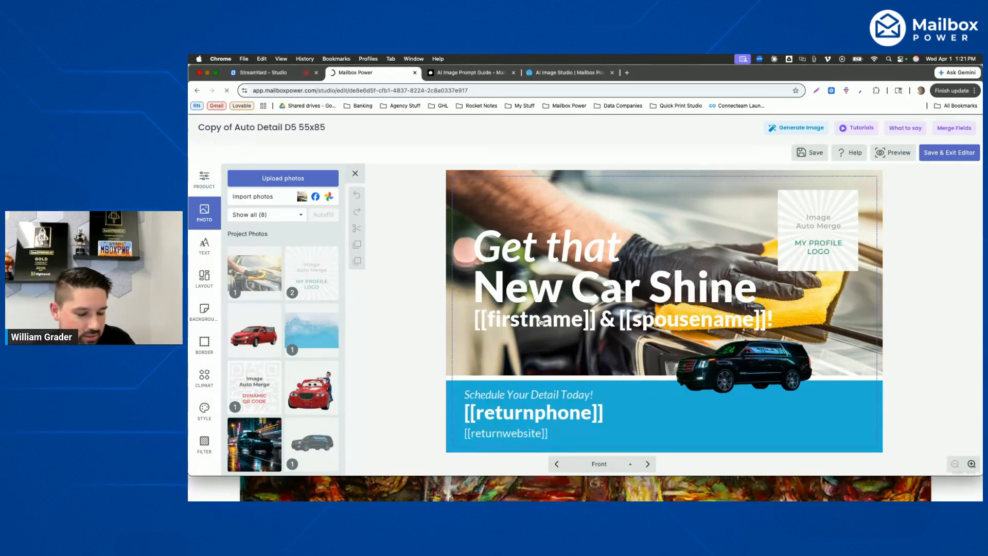
scroll(538, 323, down, 3)
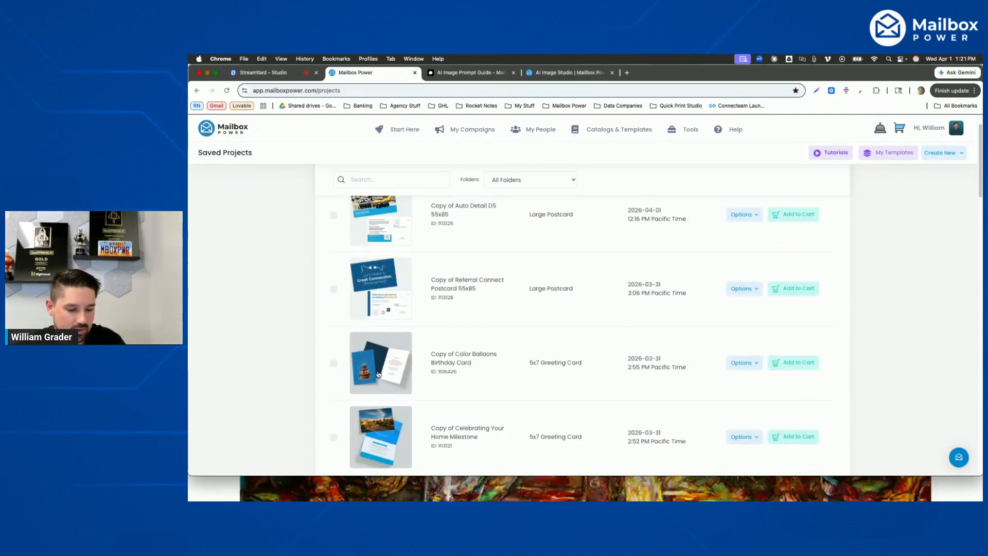
scroll(525, 257, up, 3)
- Open the Design Templates catalog and browse through the range of postcard, greeting card, and gift templates
mouse_move(620, 129)
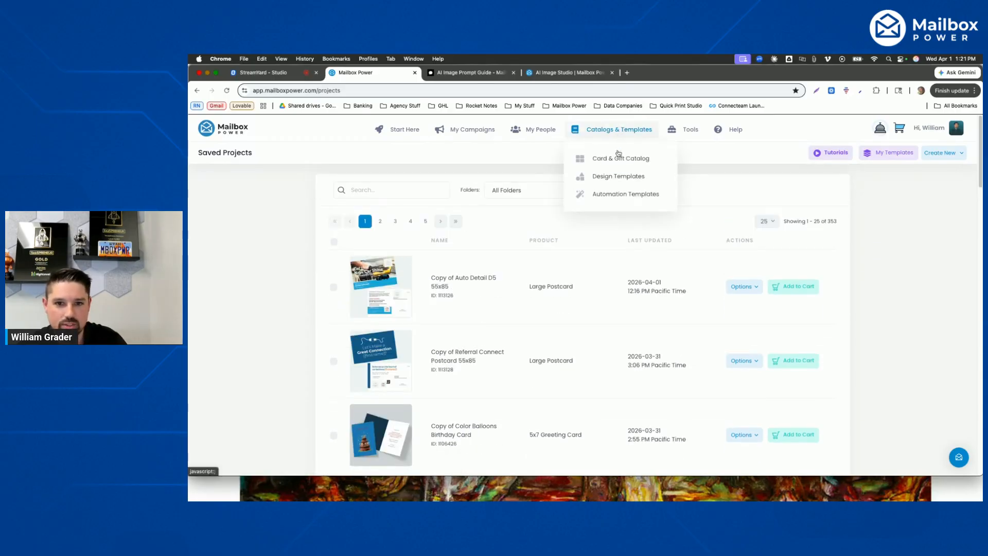
click(615, 177)
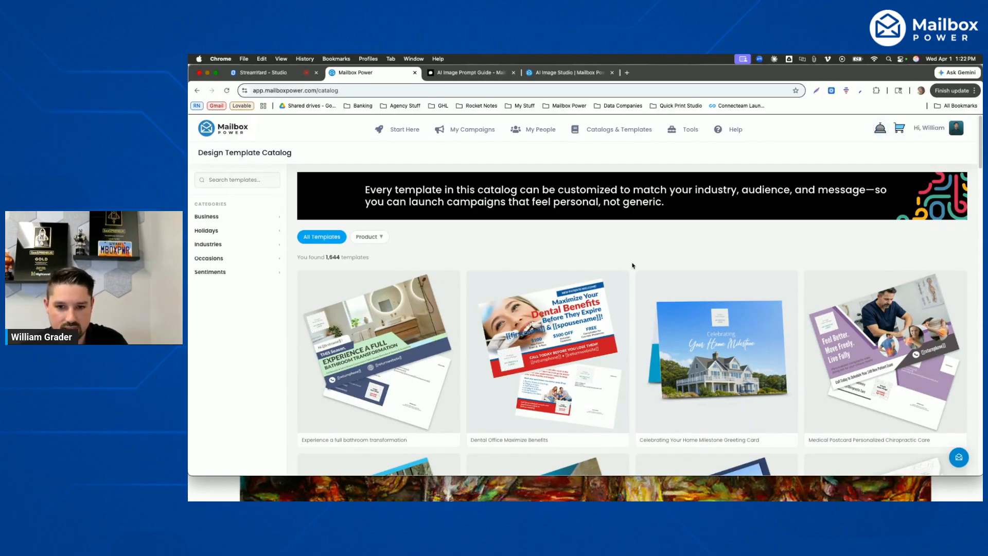
scroll(632, 266, down, 5)
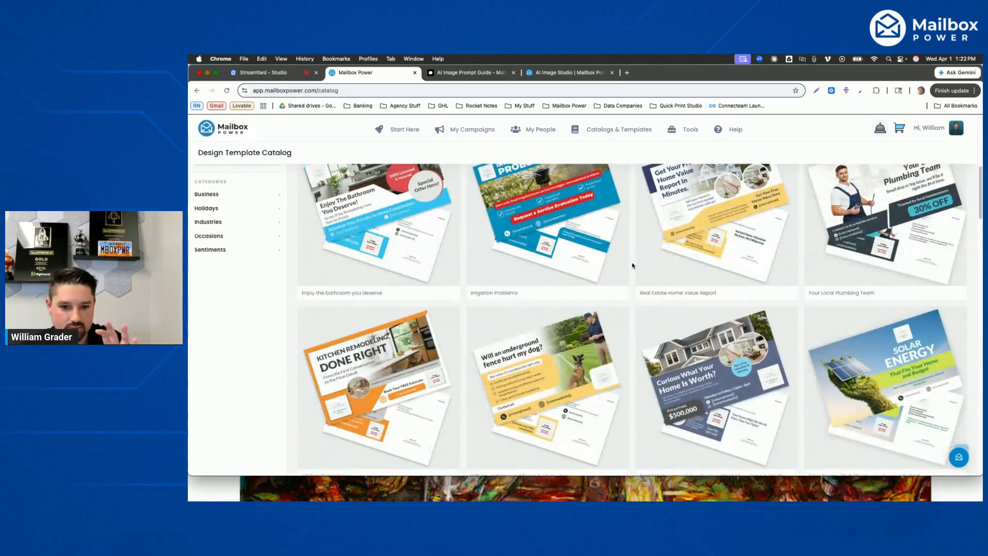
scroll(633, 266, down, 5)
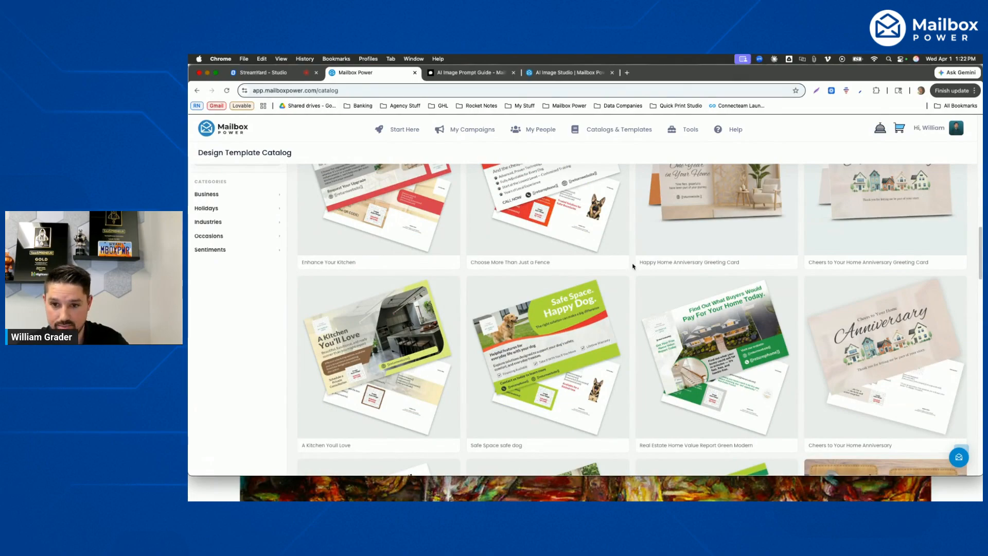
scroll(632, 265, down, 2)
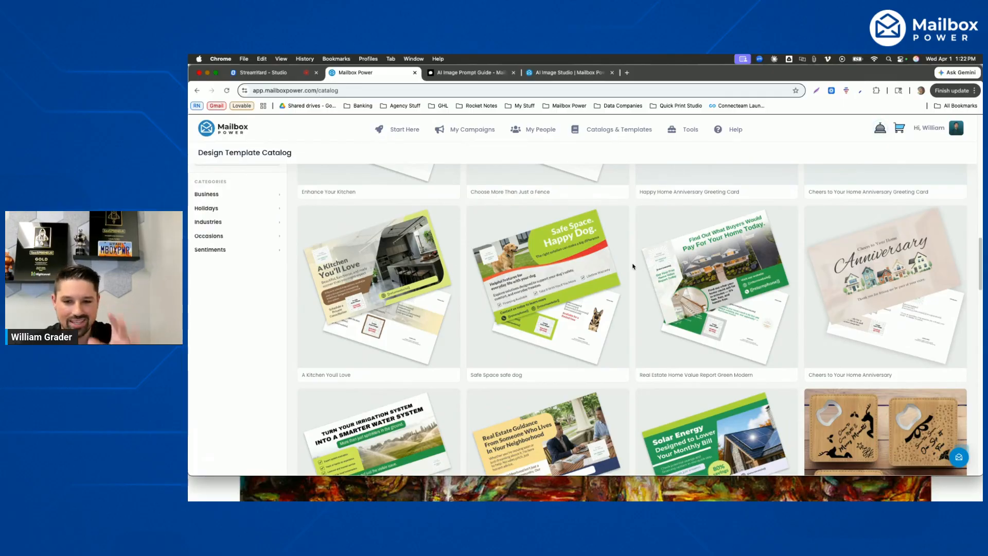
scroll(632, 265, down, 6)
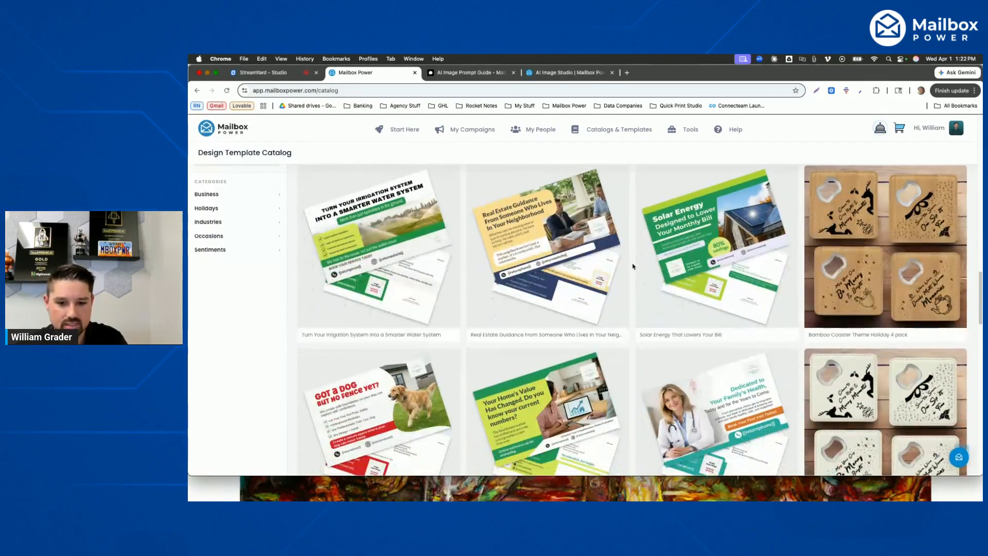
scroll(632, 265, down, 3)
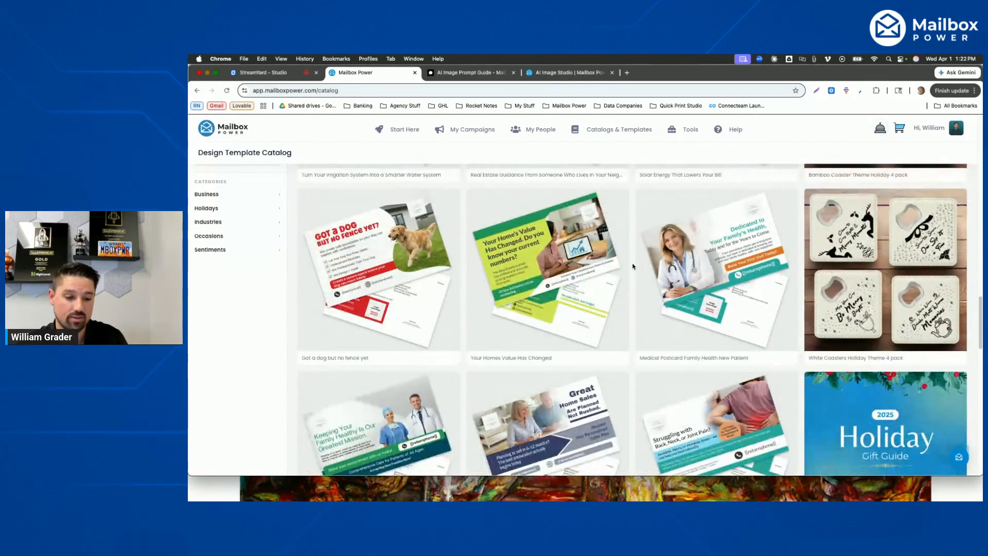
scroll(633, 266, down, 2)
scroll(632, 265, down, 7)
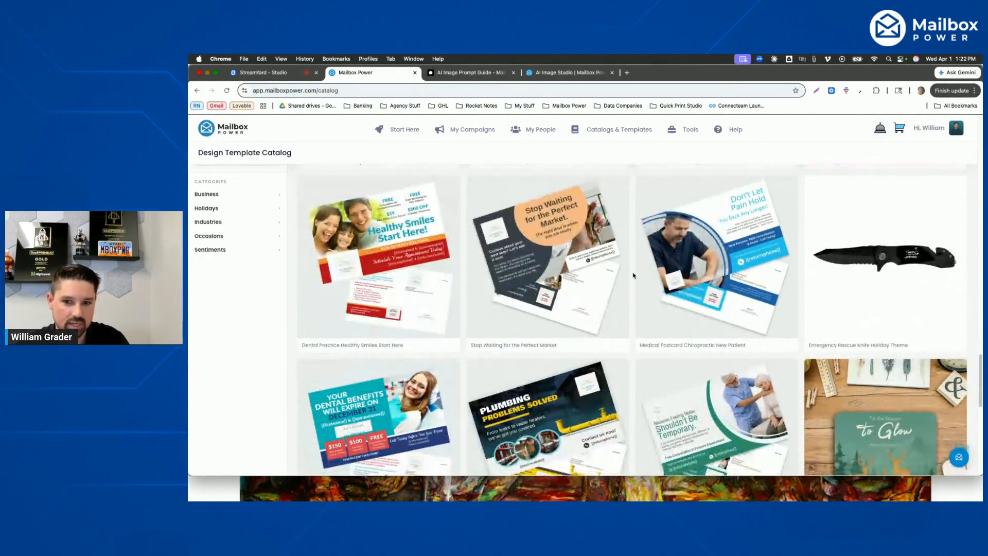
scroll(633, 326, down, 1)
scroll(632, 326, down, 9)
scroll(633, 326, down, 5)
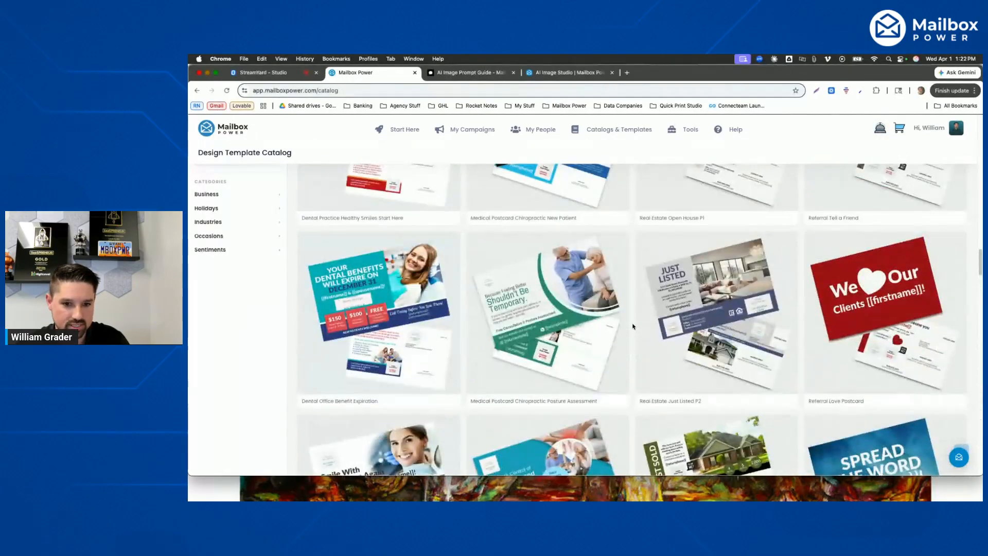
scroll(629, 337, down, 9)
scroll(628, 337, down, 10)
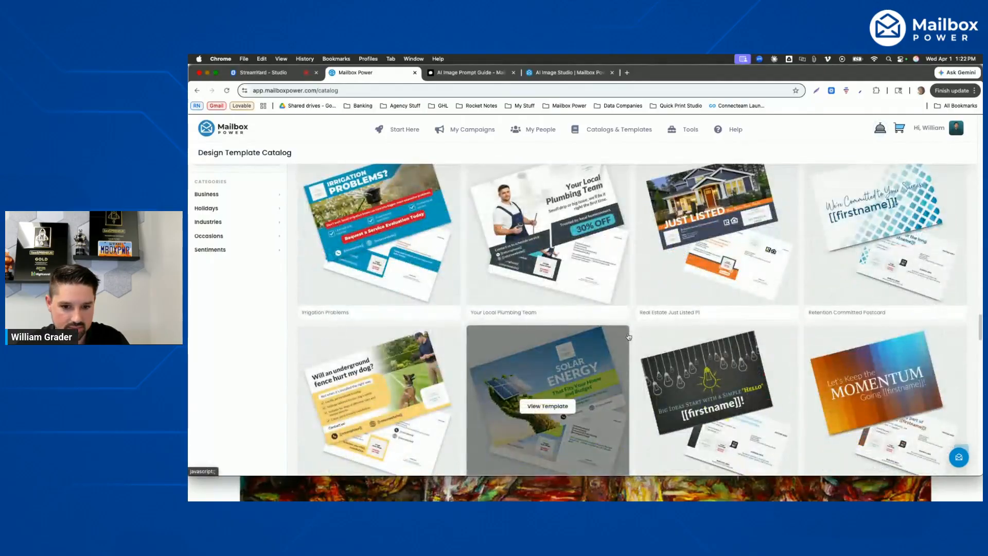
scroll(629, 337, up, 5)
scroll(628, 337, down, 9)
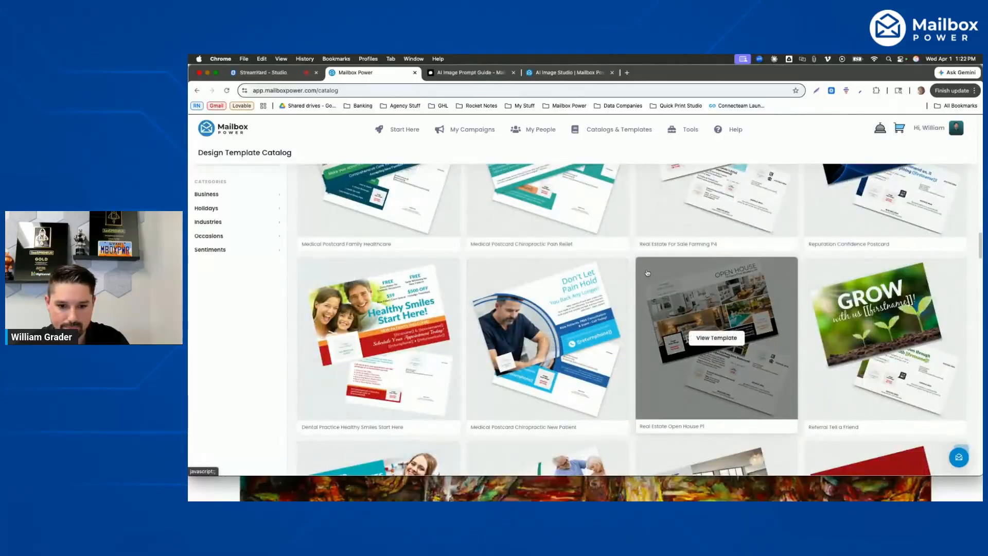
scroll(641, 284, down, 10)
scroll(640, 285, up, 10)
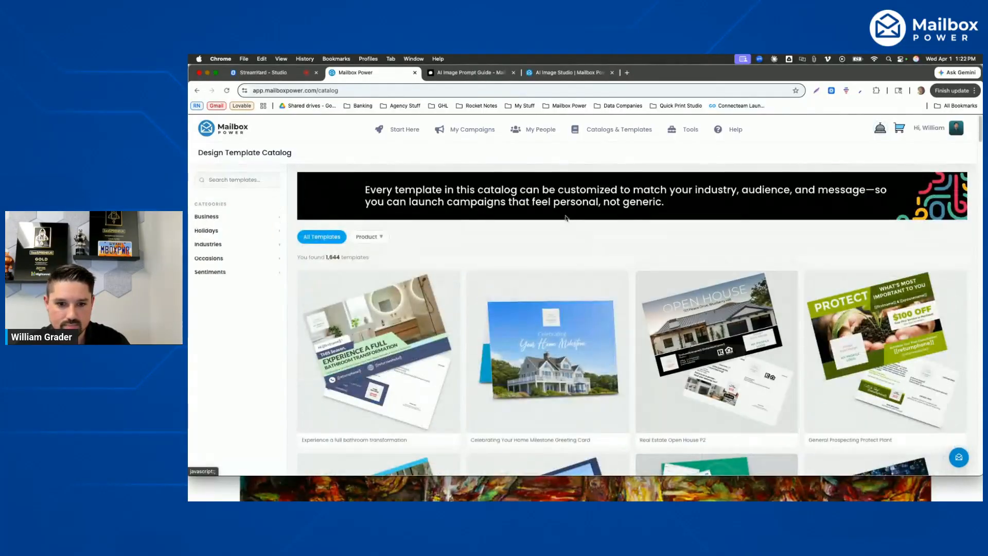
- Search the template catalog for "birthday" and open the purple Happy Birthday template's 5x7 Greeting Card for editing
mouse_move(558, 351)
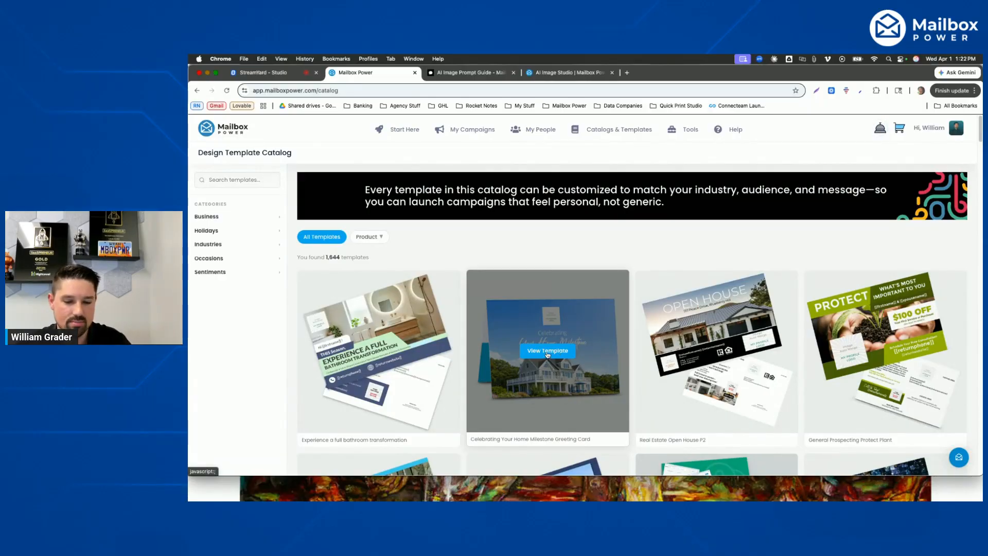
click(227, 180)
text(birthday)
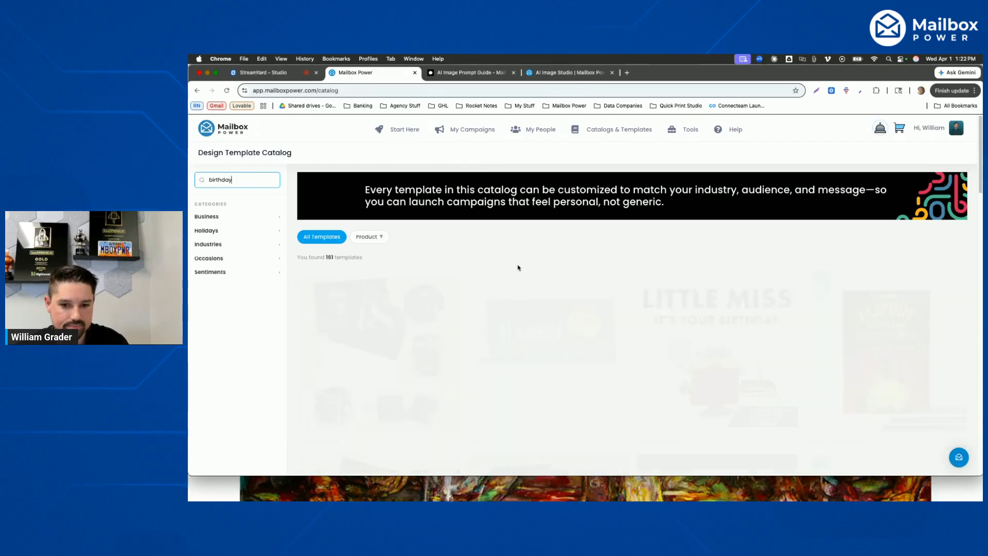
scroll(592, 248, down, 6)
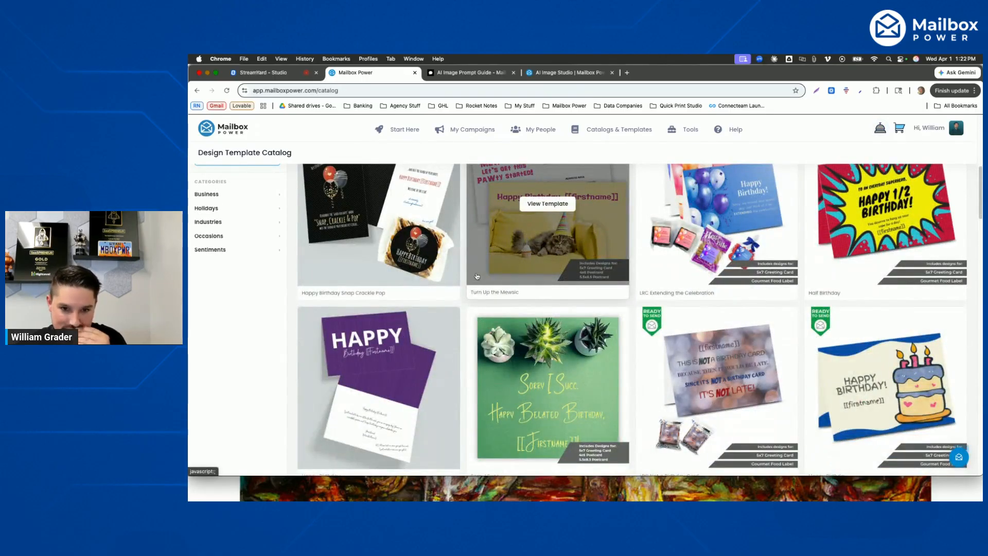
scroll(477, 276, down, 2)
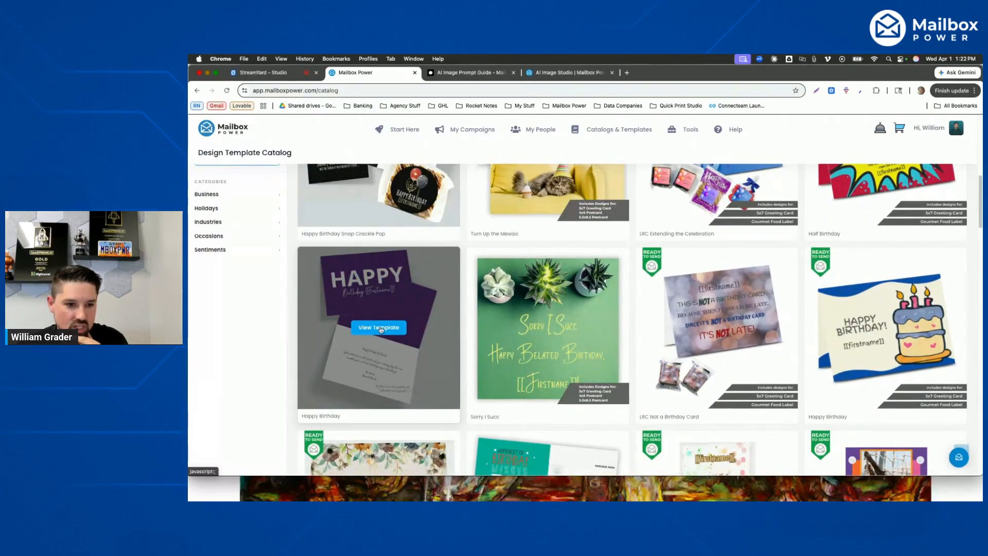
click(379, 328)
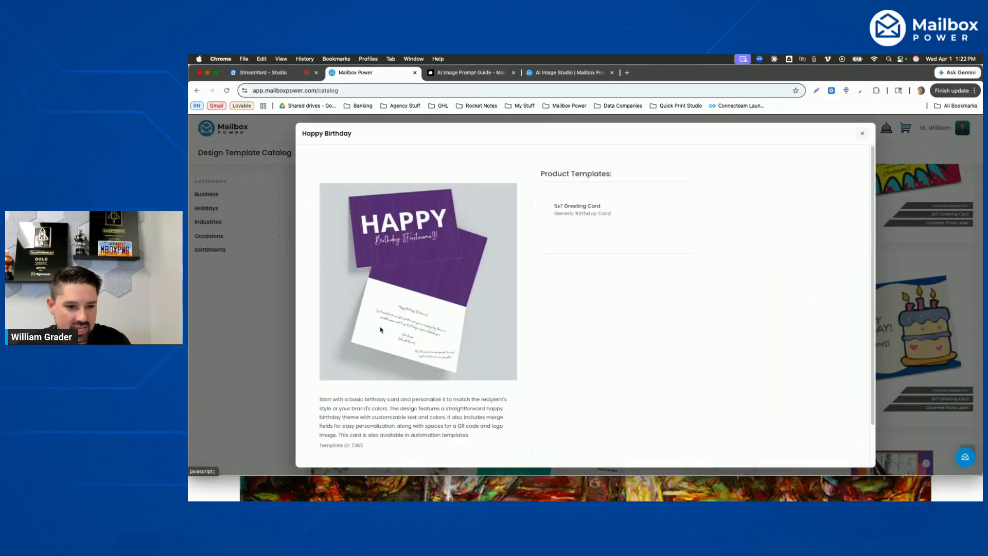
click(621, 271)
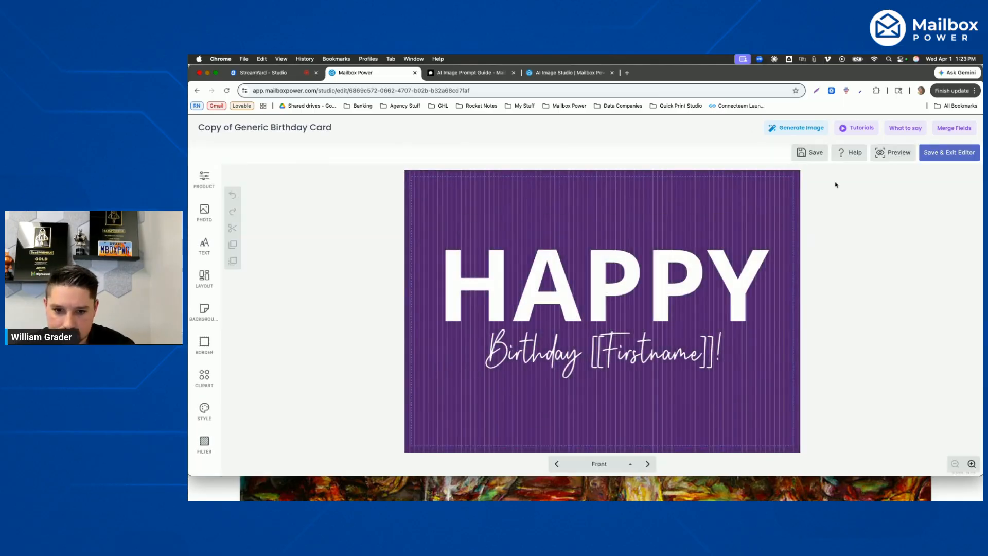
- On the Inside Top page, begin an AI image prompt: "a 8 layer huge birthday cake with 16 candles and each layer is multi colored"
click(649, 464)
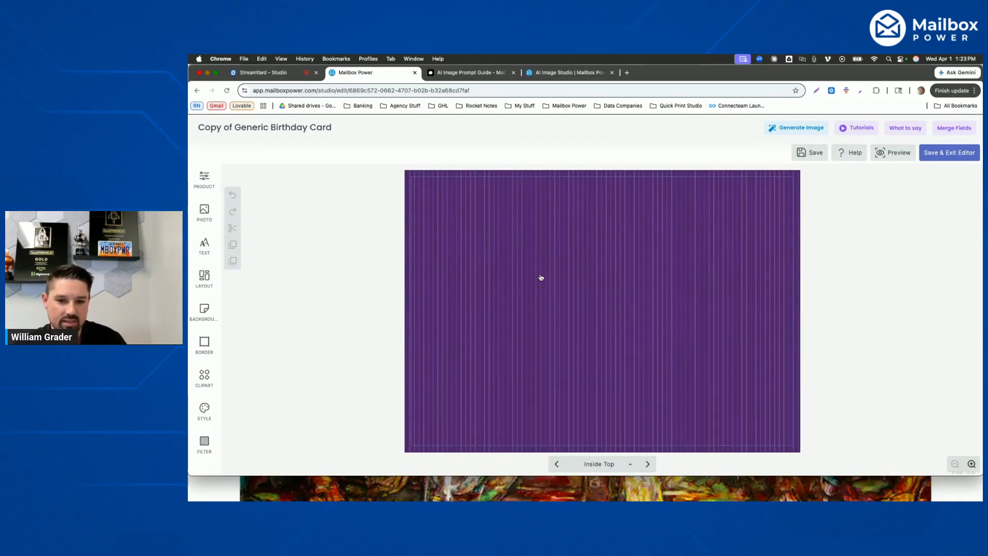
click(797, 127)
click(516, 309)
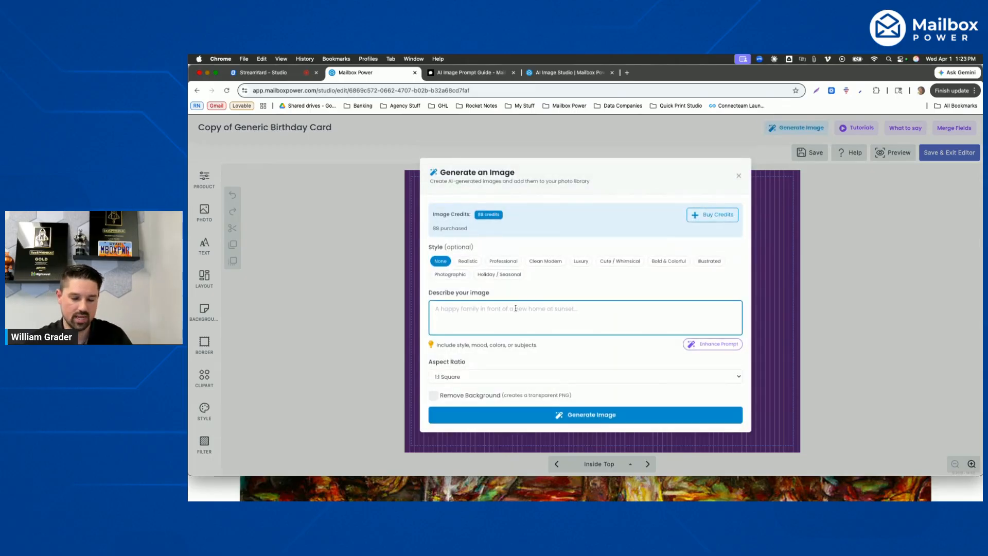
text(a)
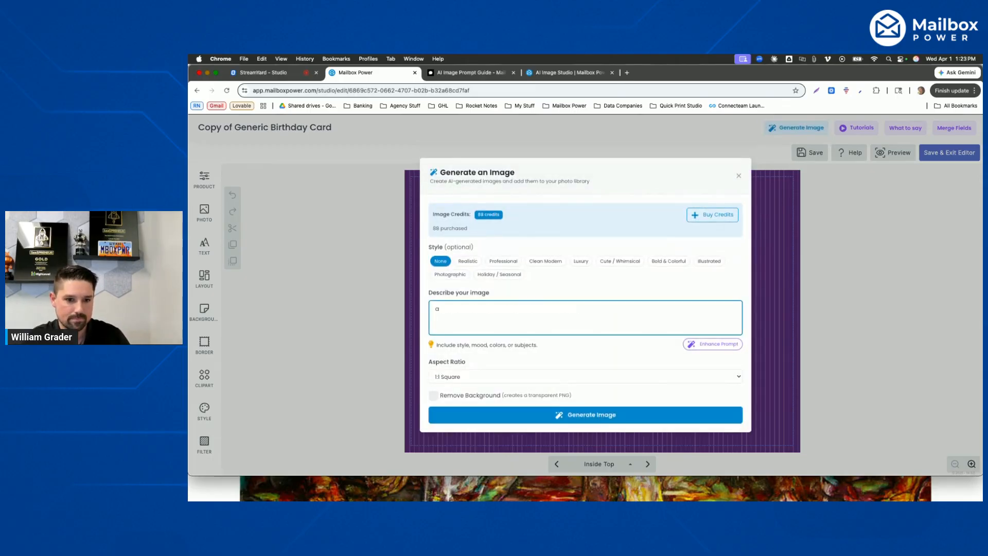
text( 8 layer huge birthday cake with)
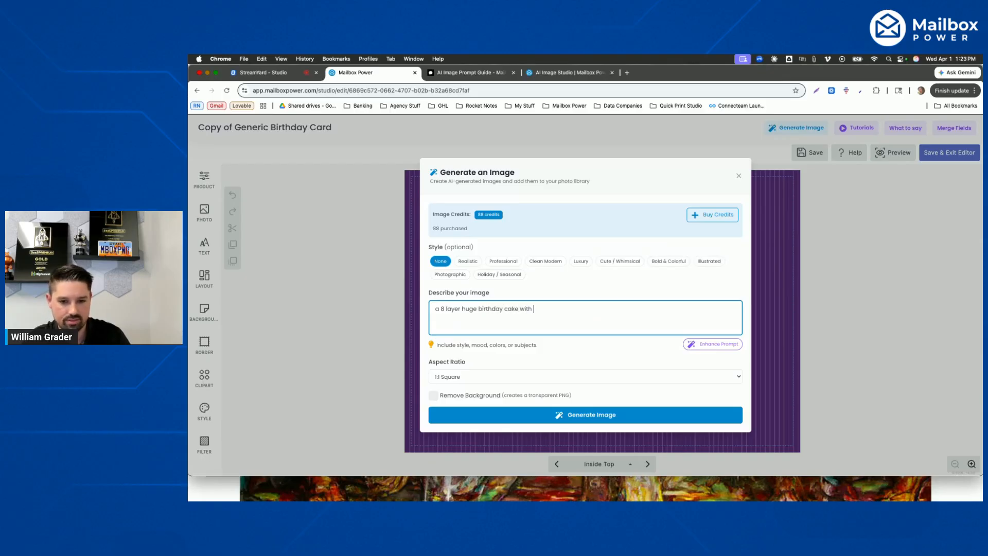
text( 16 candel)
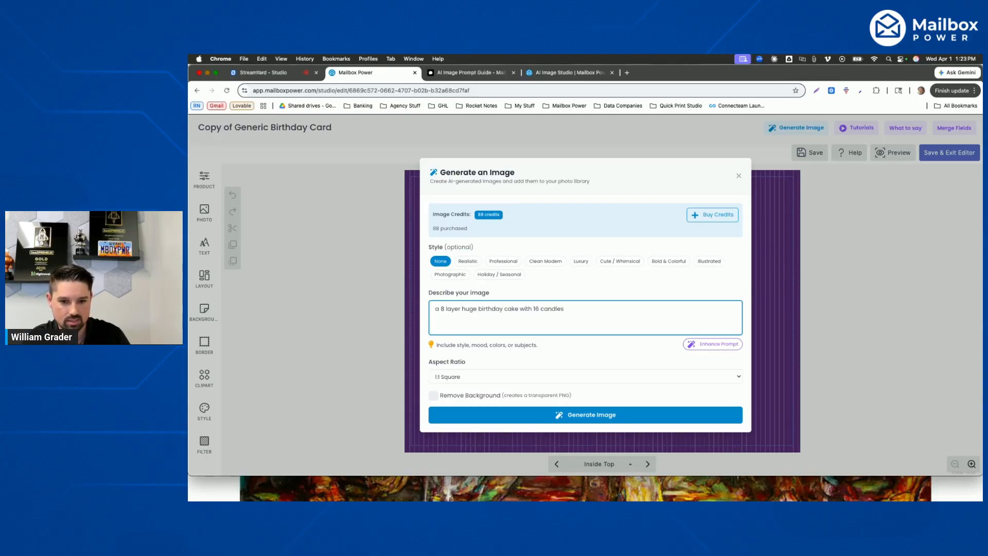
key(BackSpace)
text(and )
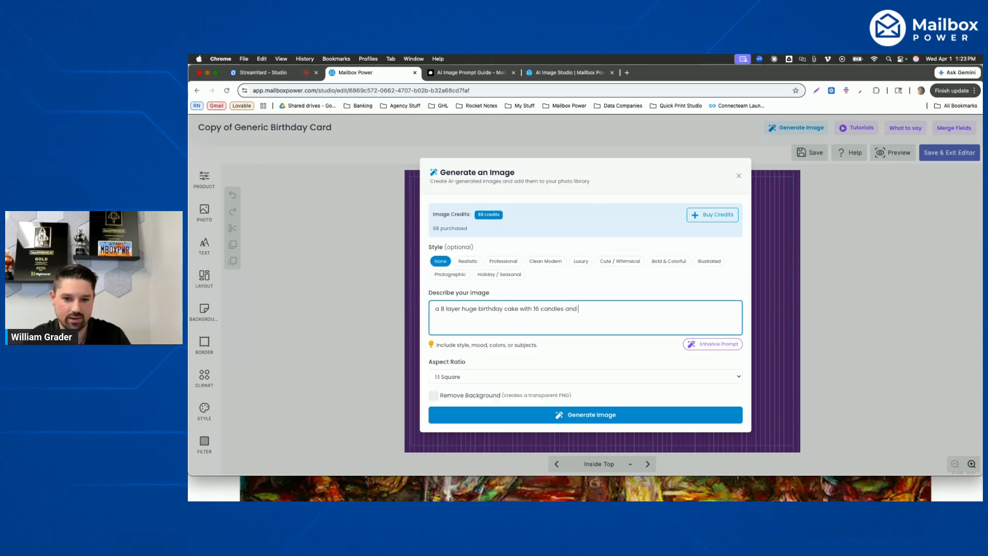
text(each layer is multi colored)
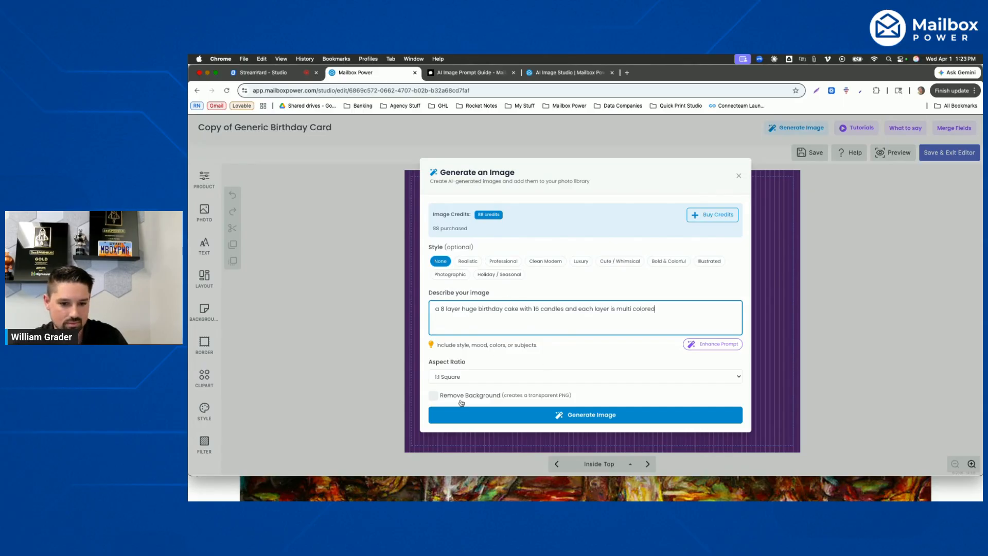
text(. make the g)
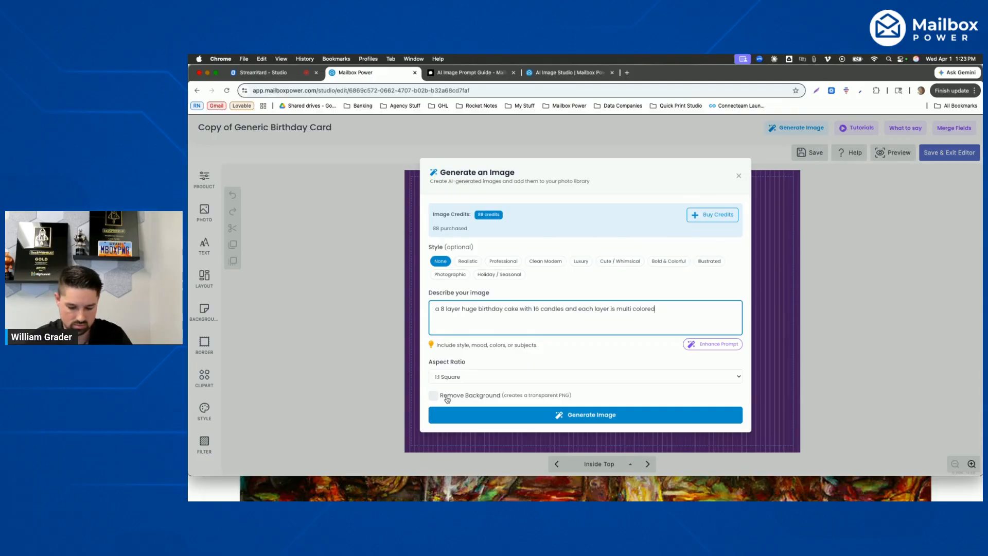
text(ackground b)
- Extend the image prompt with "make the background green", enable Remove Background, and generate the image
key(BackSpace)
text(green)
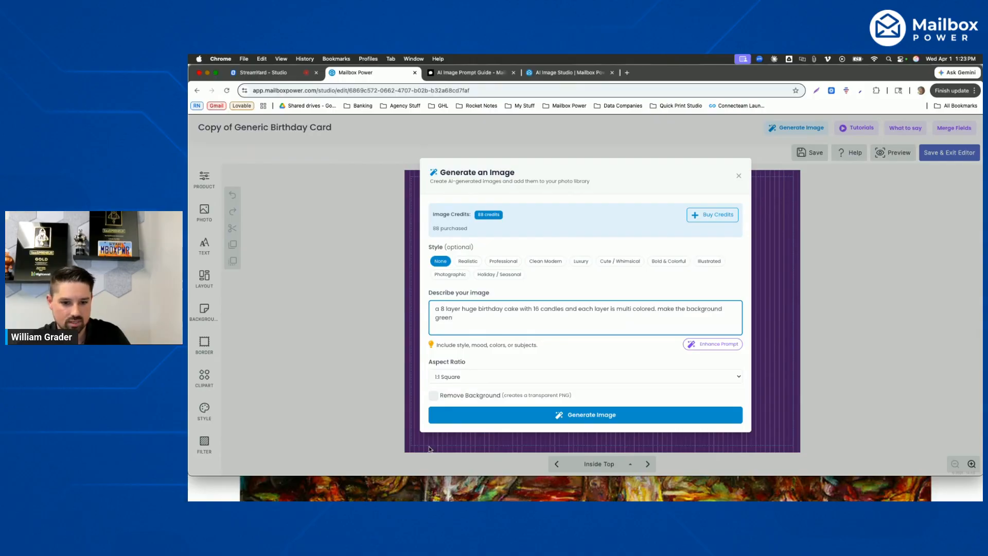
click(474, 396)
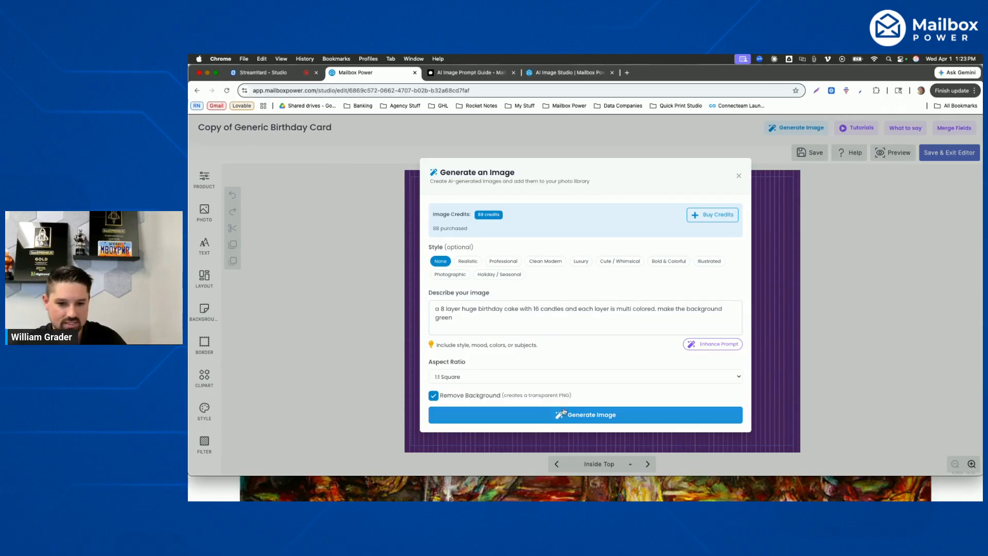
click(577, 418)
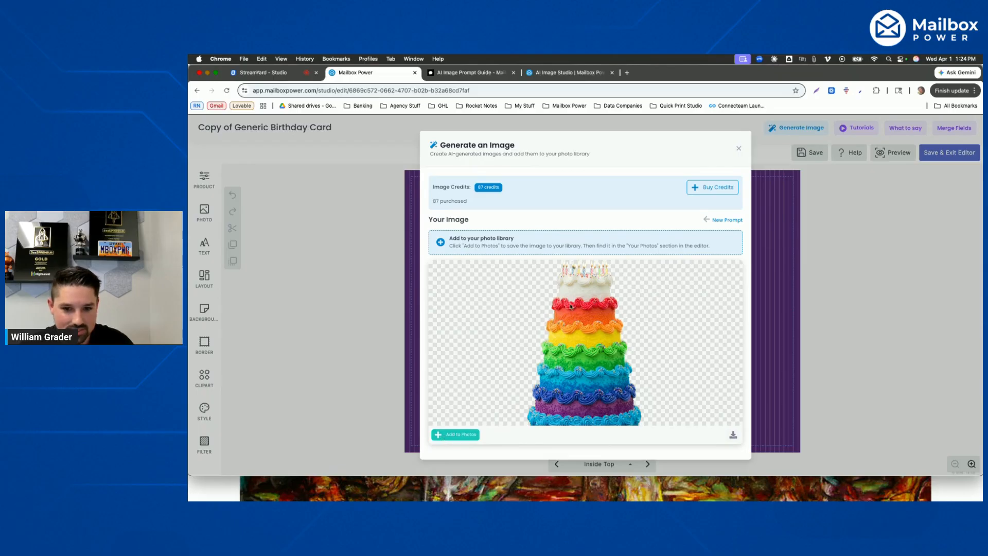
- Add the generated cake image to the photo library and place it from the project photos onto the Inside Top page
click(458, 436)
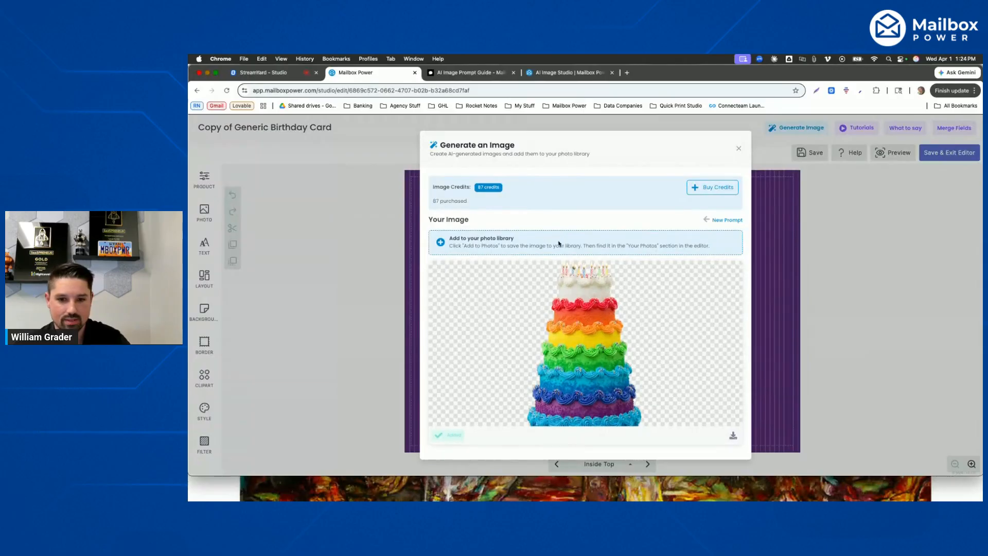
click(740, 149)
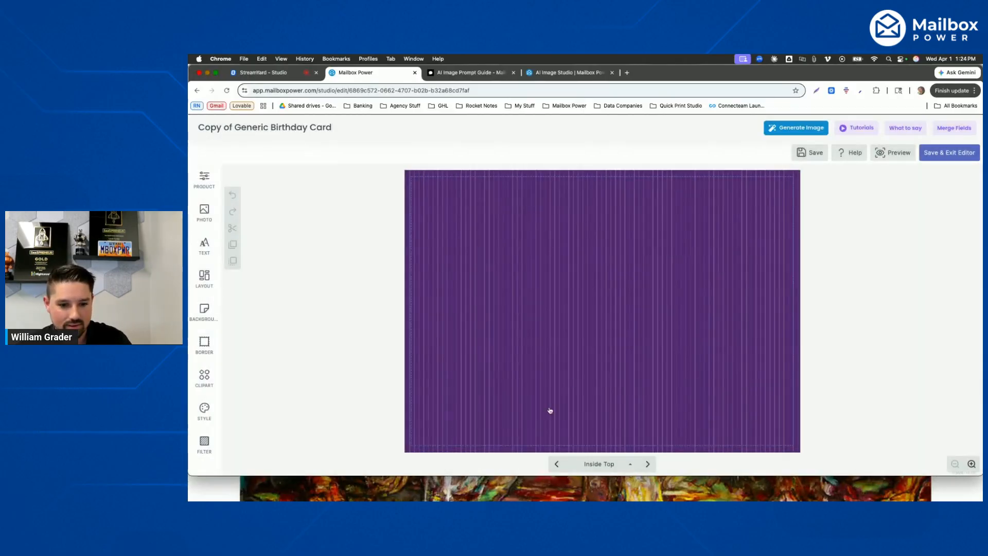
click(568, 290)
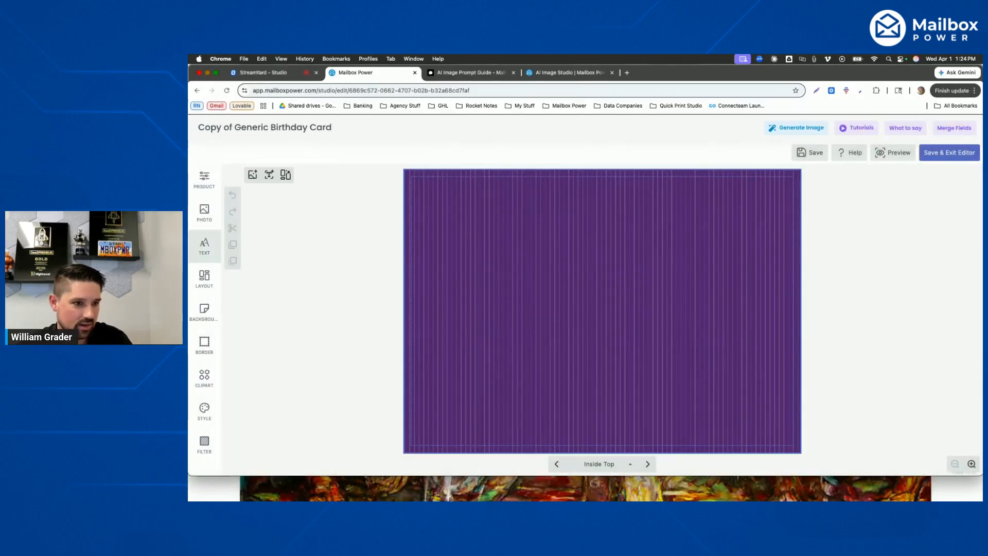
click(204, 212)
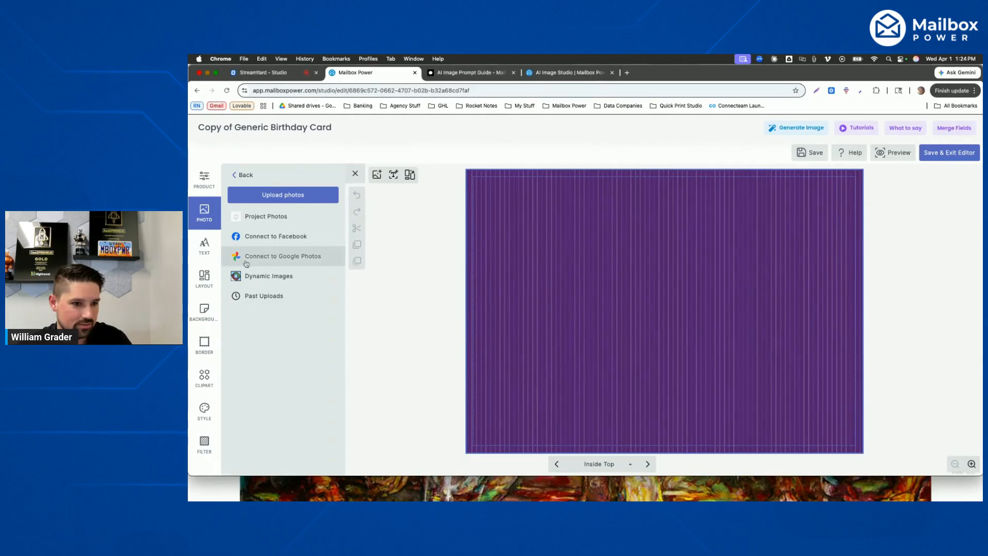
click(265, 216)
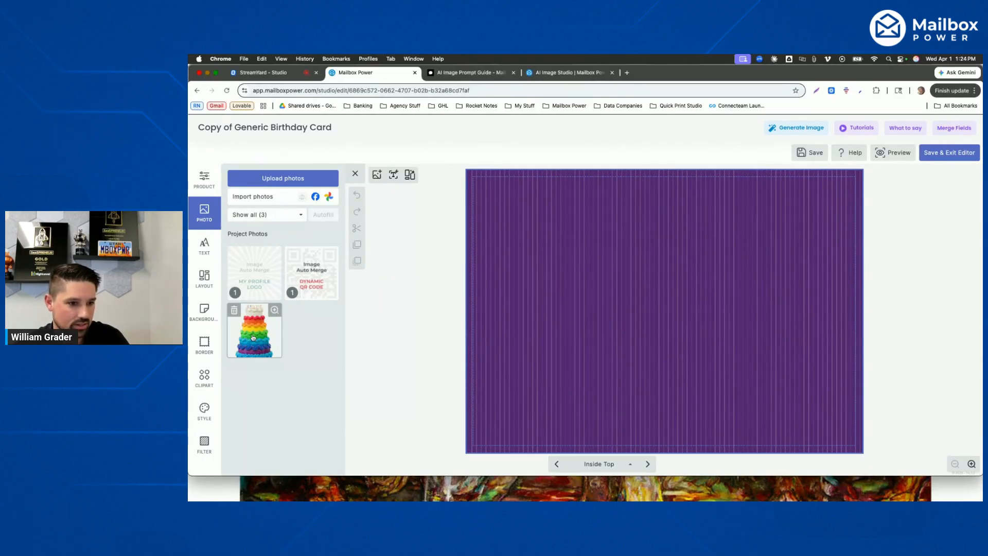
drag(254, 337, 676, 311)
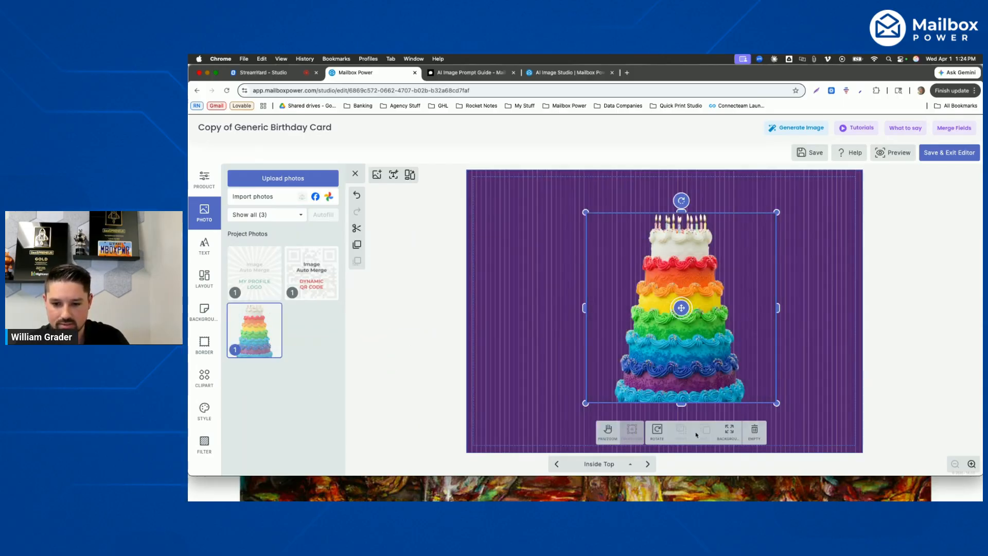
- Enlarge the cake image with its transform handles so it spans nearly the full page height, then deselect it
click(608, 431)
click(622, 414)
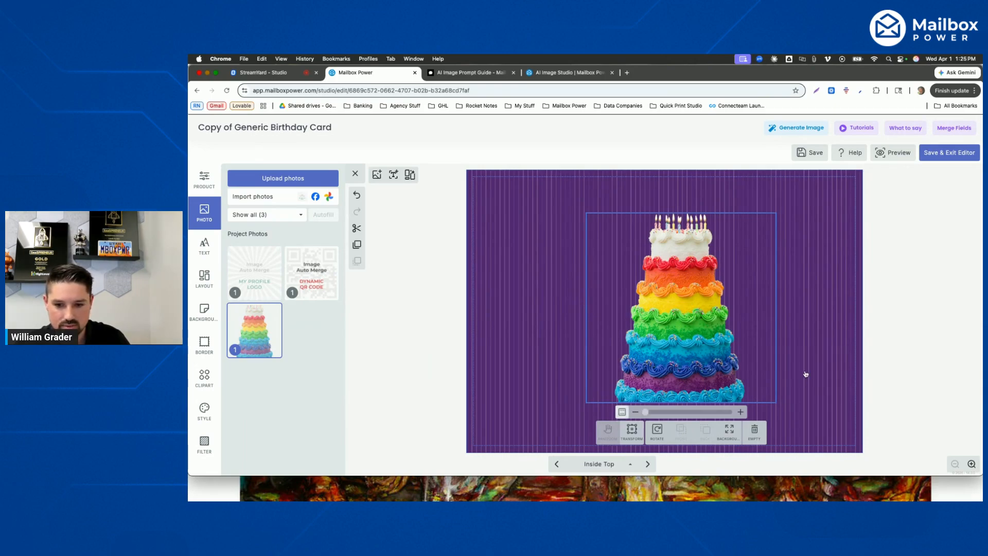
click(632, 433)
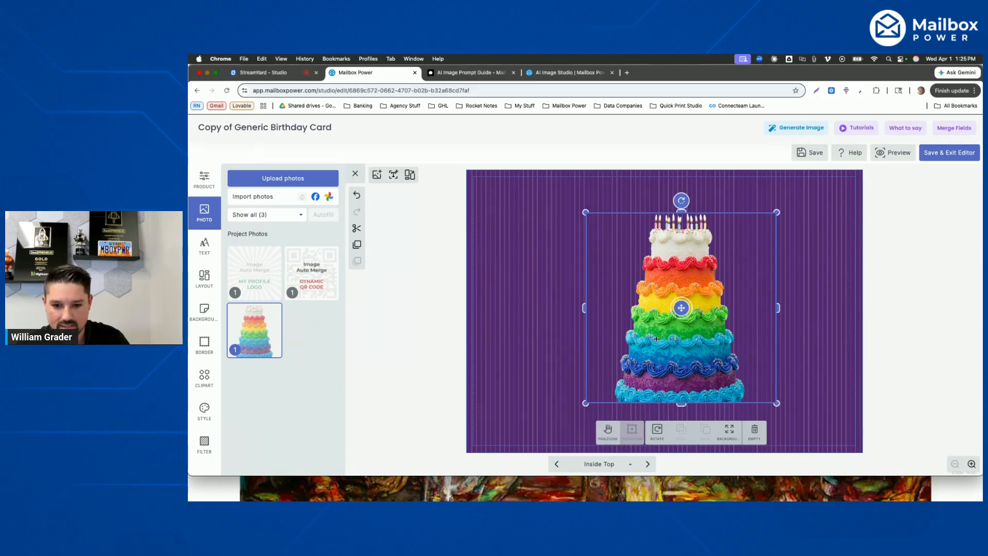
drag(584, 401, 530, 459)
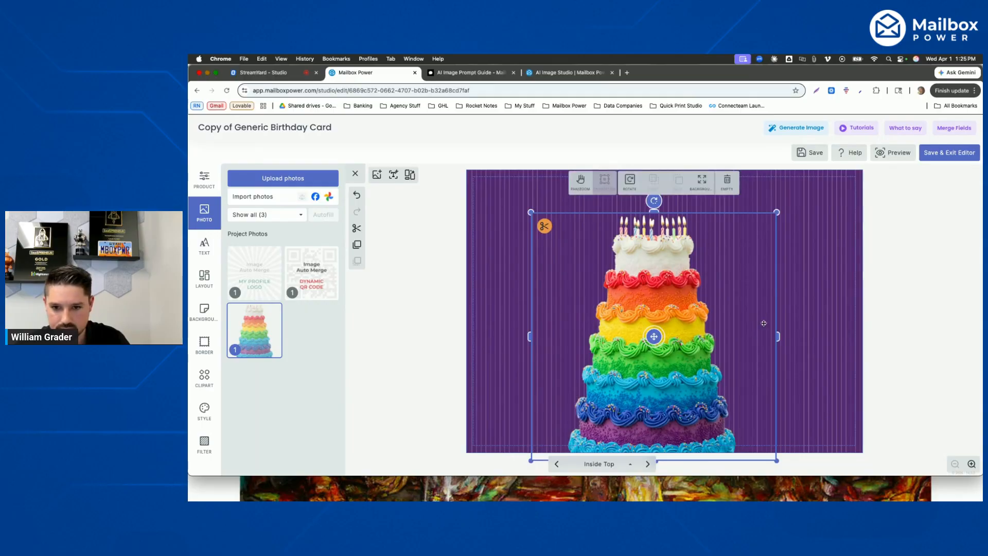
drag(776, 212, 803, 184)
mouse_move(669, 324)
mouse_down()
mouse_move(661, 324)
mouse_move(669, 325)
mouse_up()
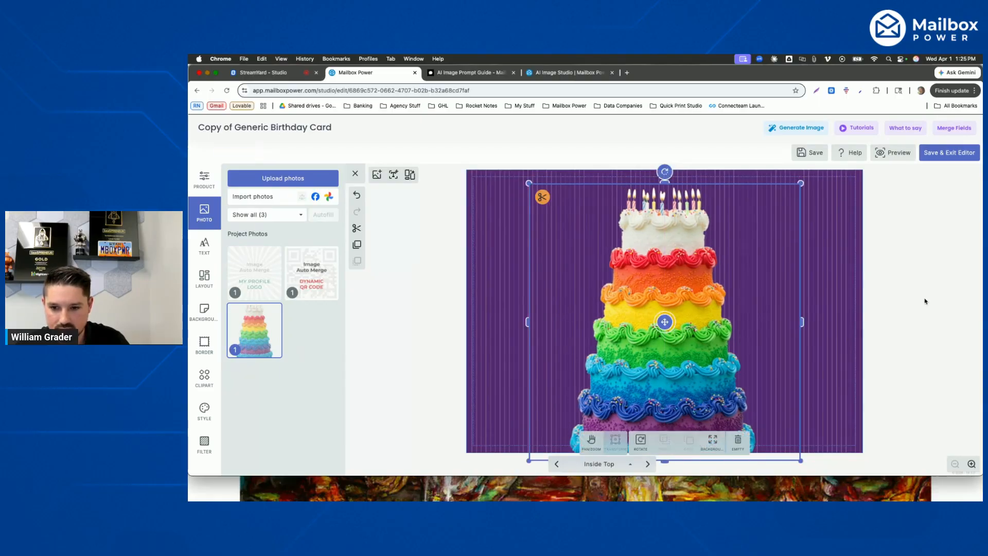
click(905, 298)
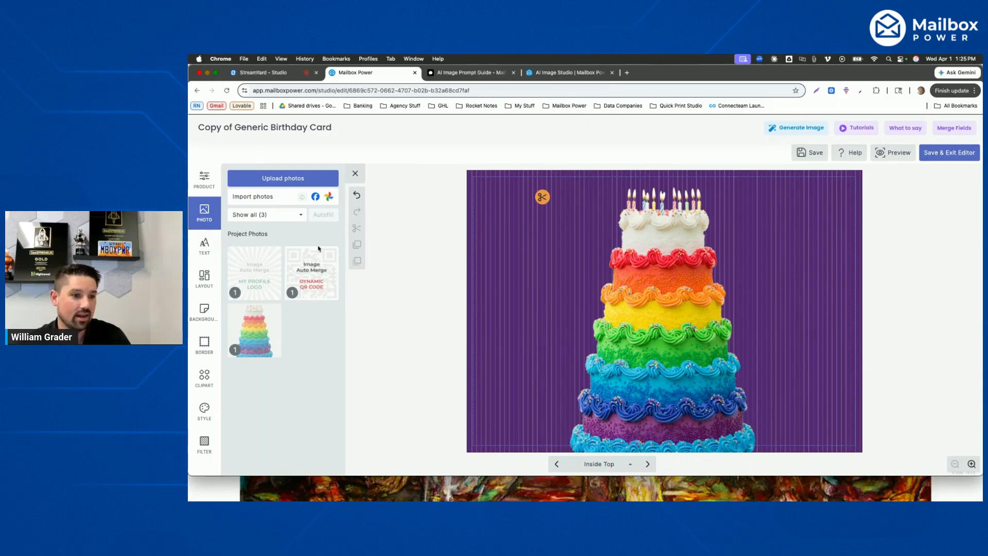
- Add a text box over the cake, set its font size to 36, and enter "Happy Birthday!!"
click(740, 235)
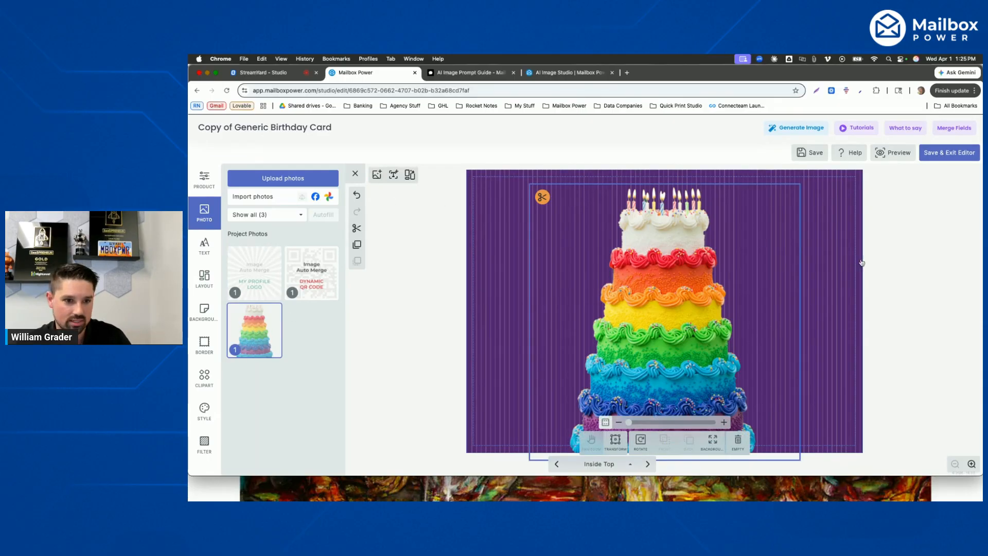
click(820, 252)
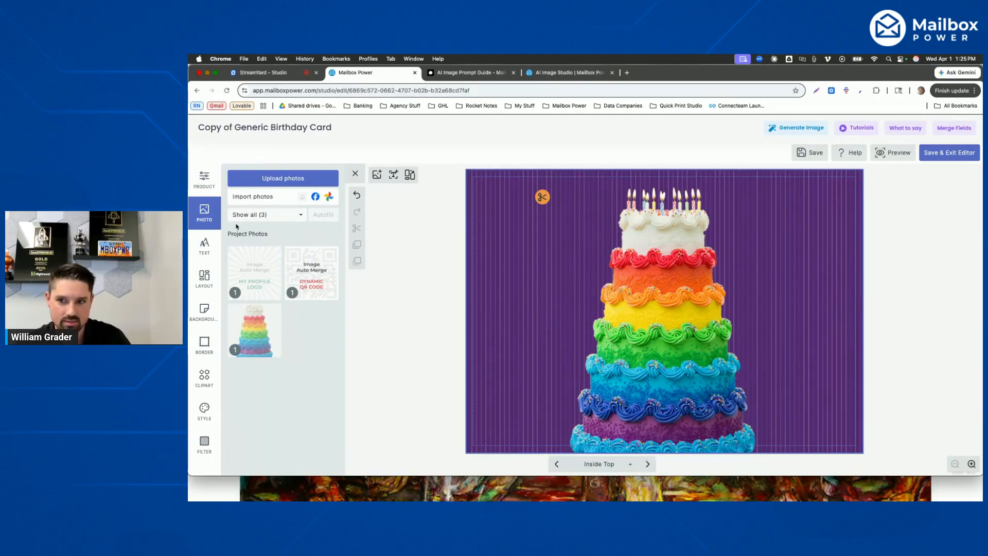
click(204, 248)
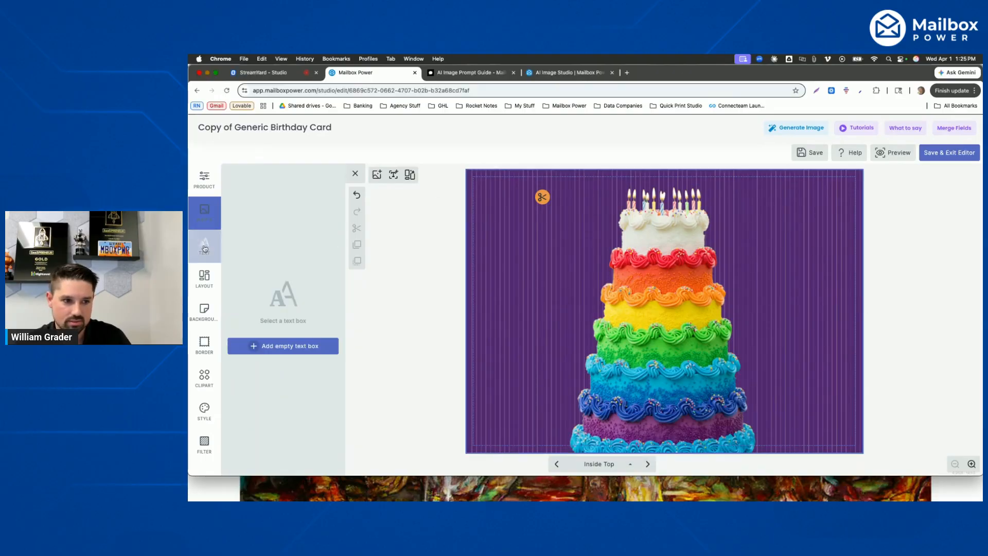
click(291, 350)
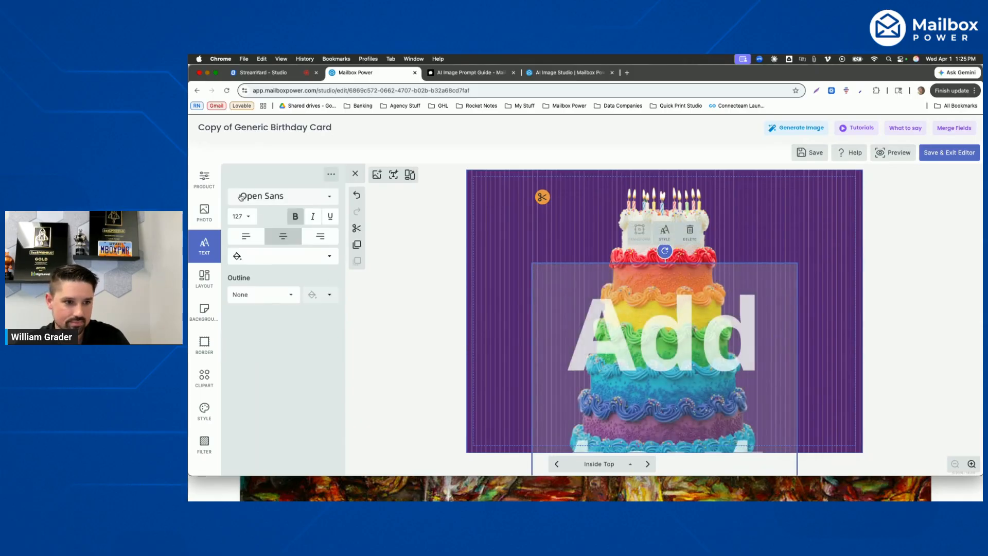
click(242, 216)
click(238, 92)
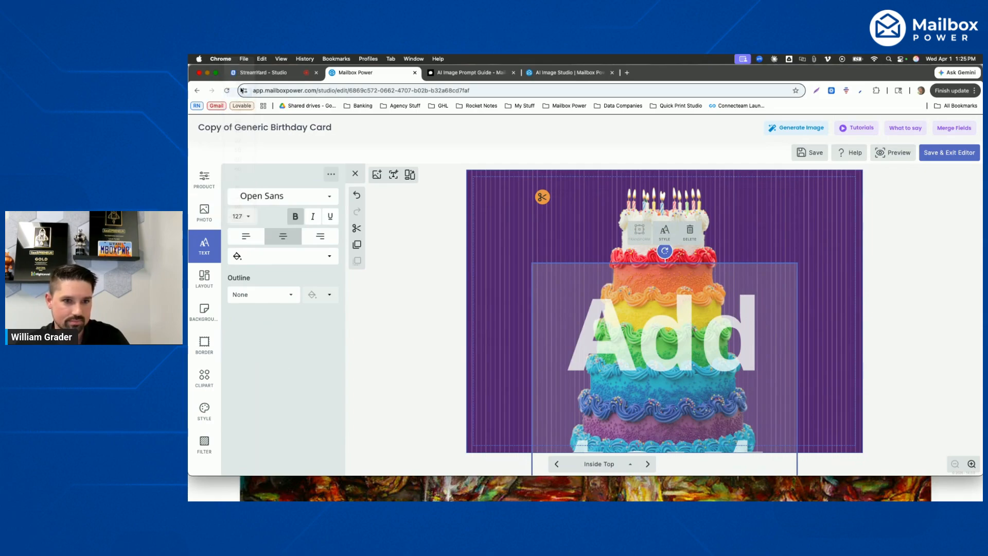
click(652, 311)
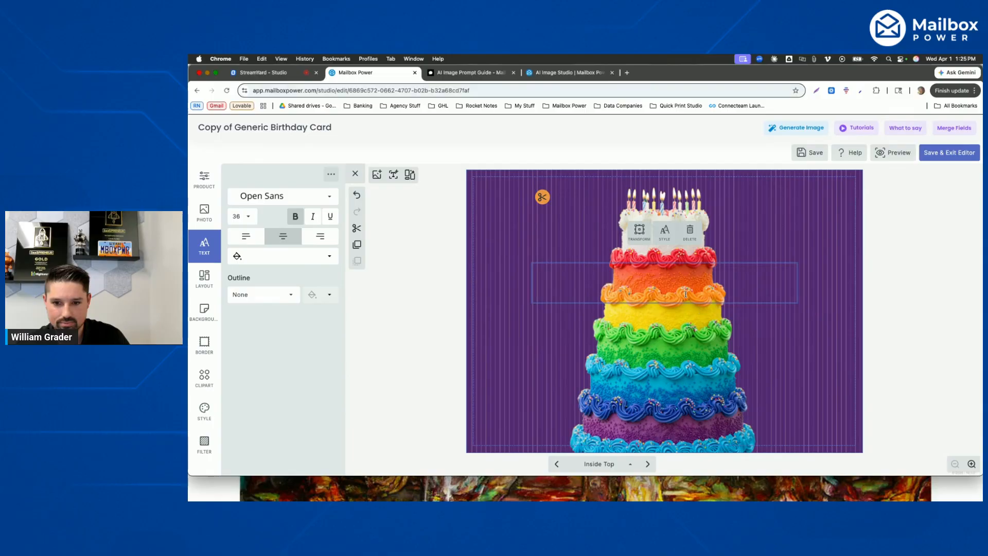
text(Happy Birthday!!)
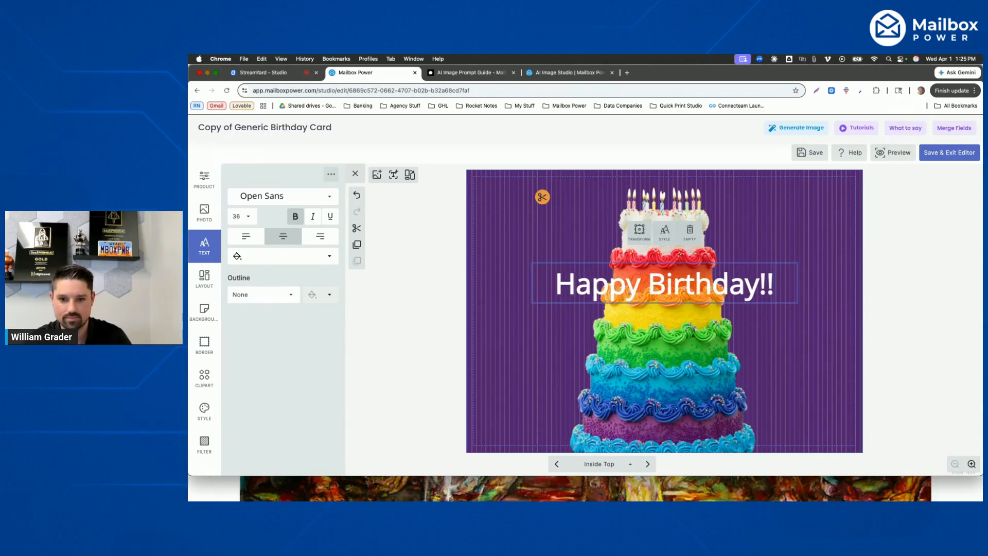
- Save the birthday card, exit the editor and continue past the project review
click(810, 321)
click(721, 266)
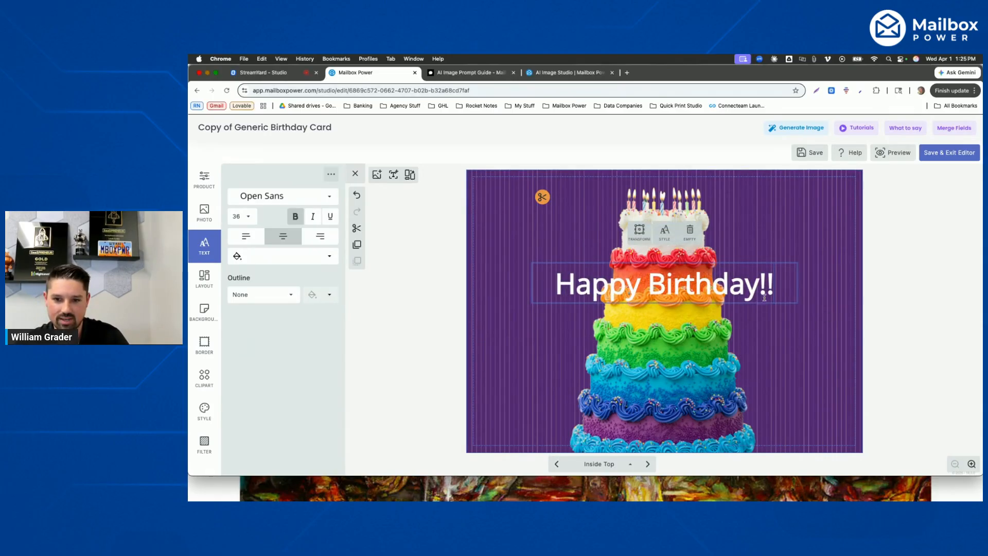
click(797, 225)
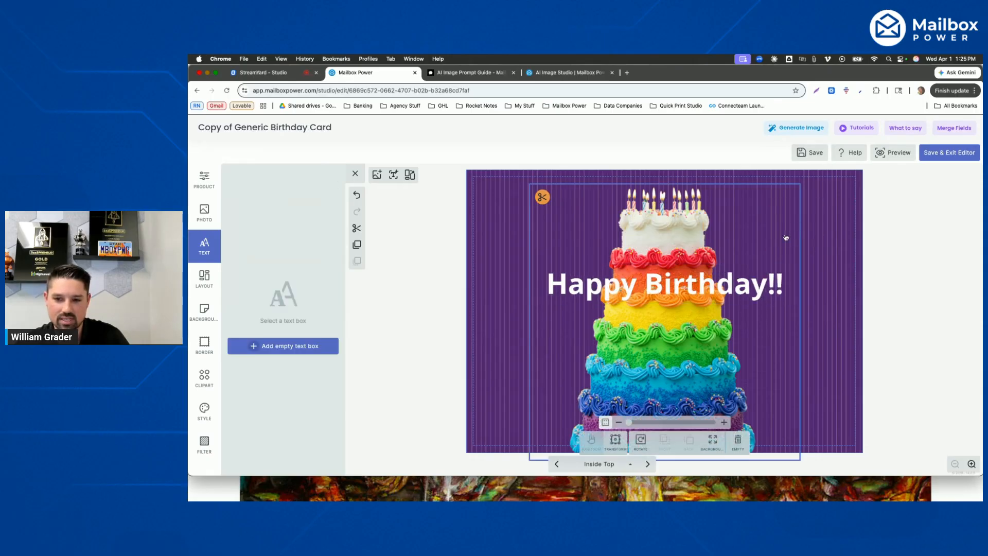
click(727, 290)
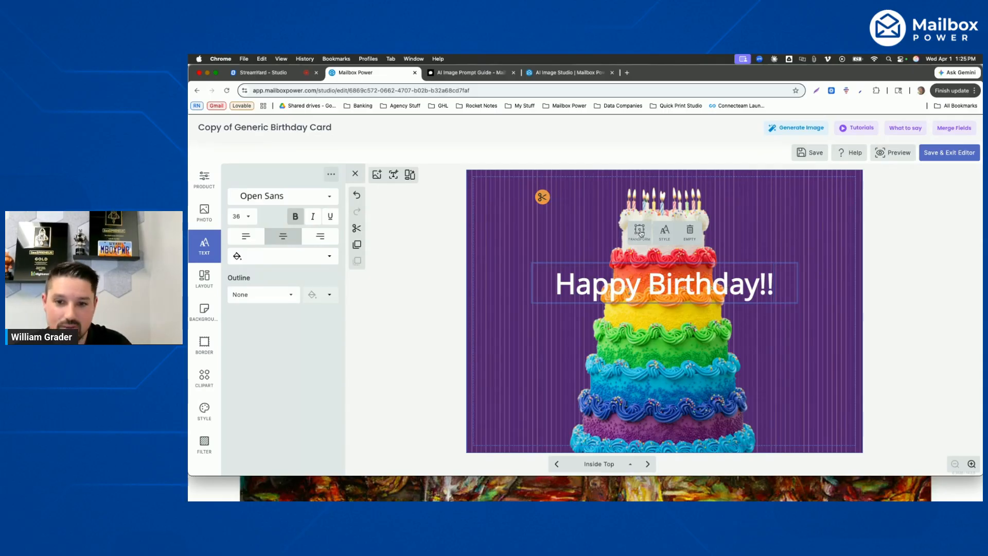
click(951, 153)
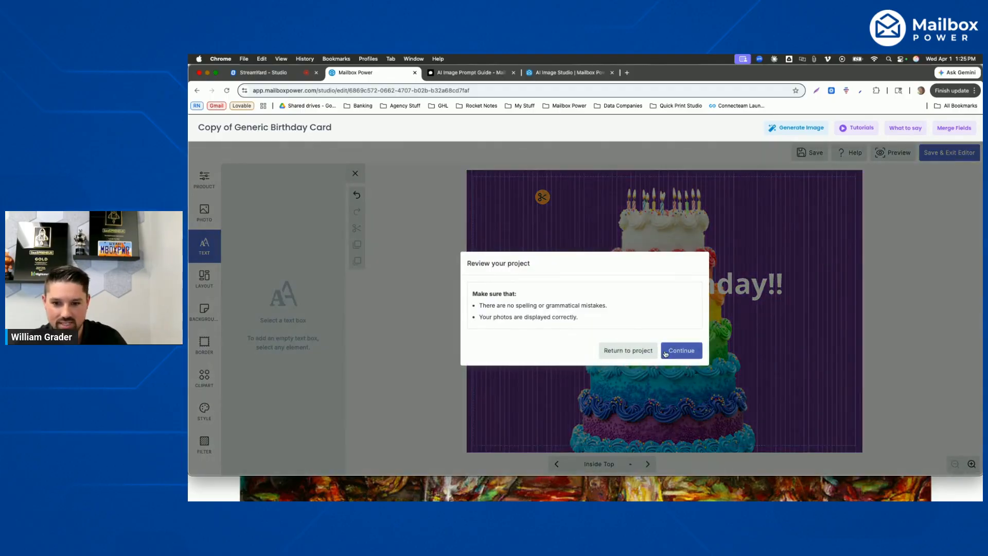
click(667, 352)
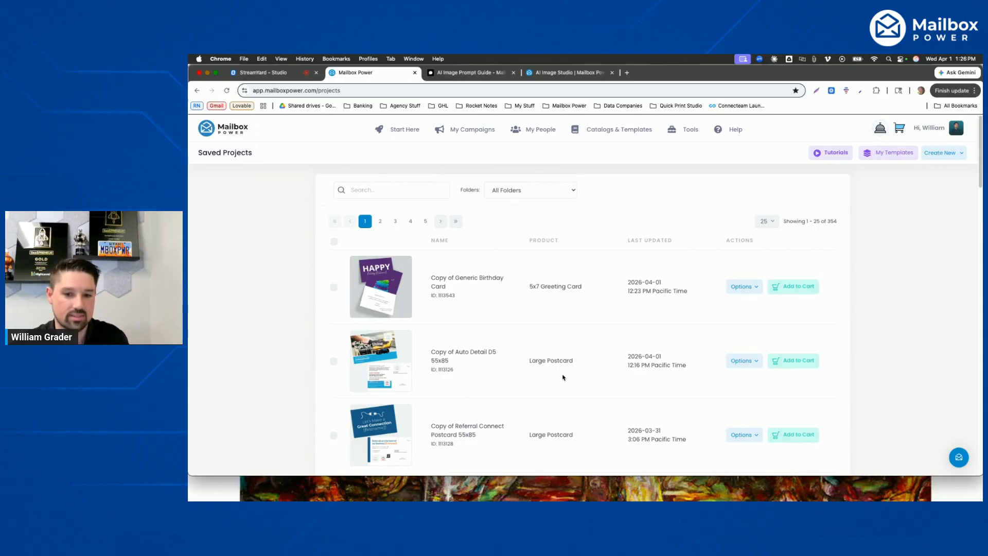
- Find the Celebrating Your Home Milestone Greeting Card in the card catalog and personalize its 5x7 Greeting Card design
mouse_move(657, 143)
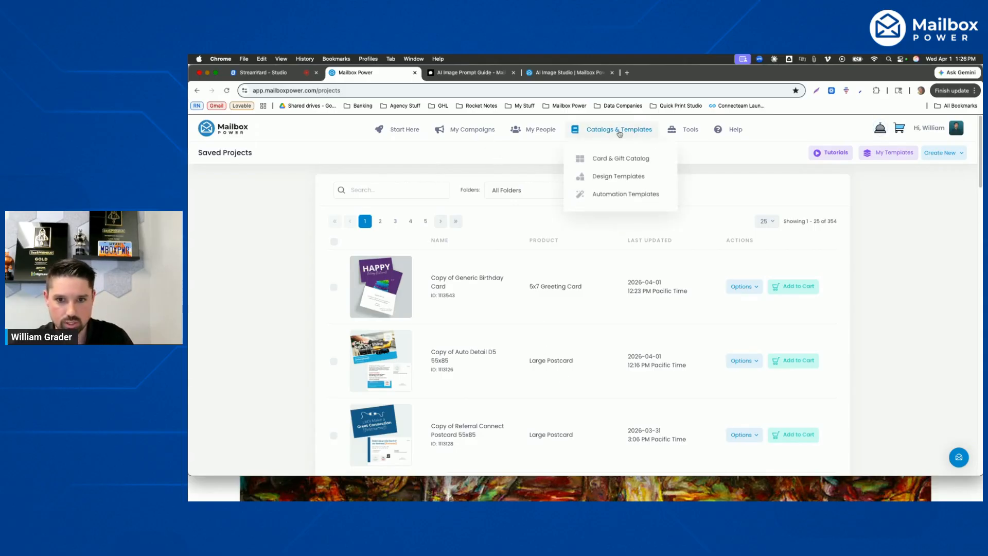
click(629, 161)
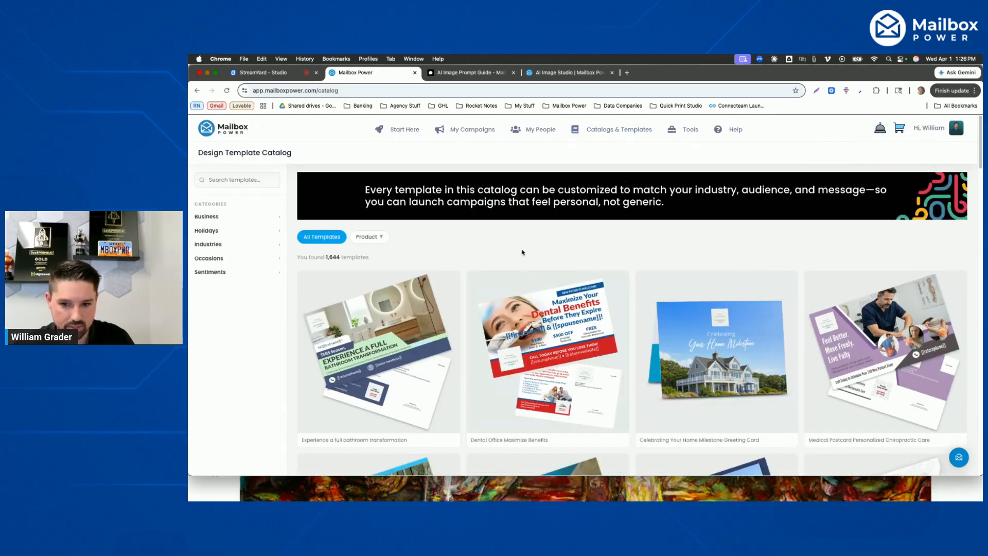
mouse_move(718, 352)
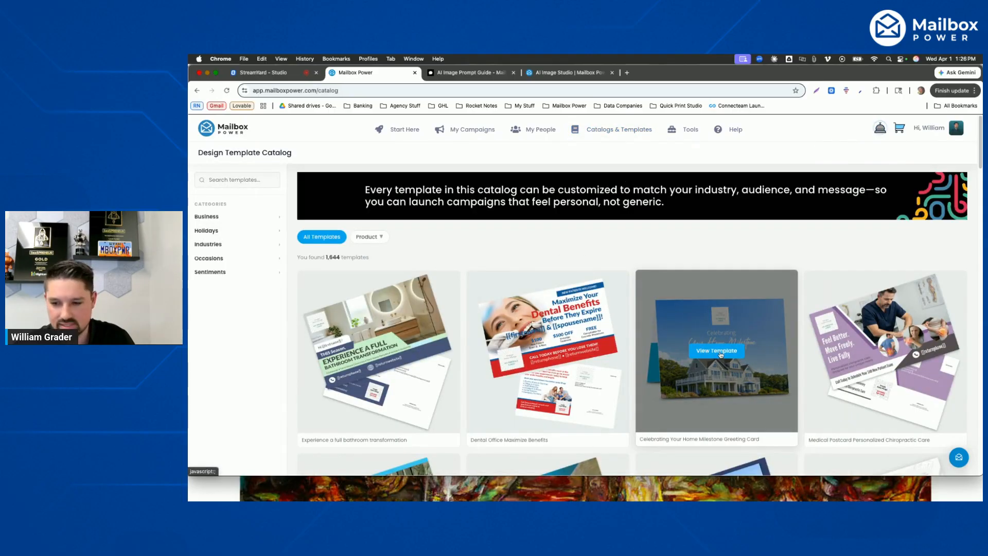
click(720, 355)
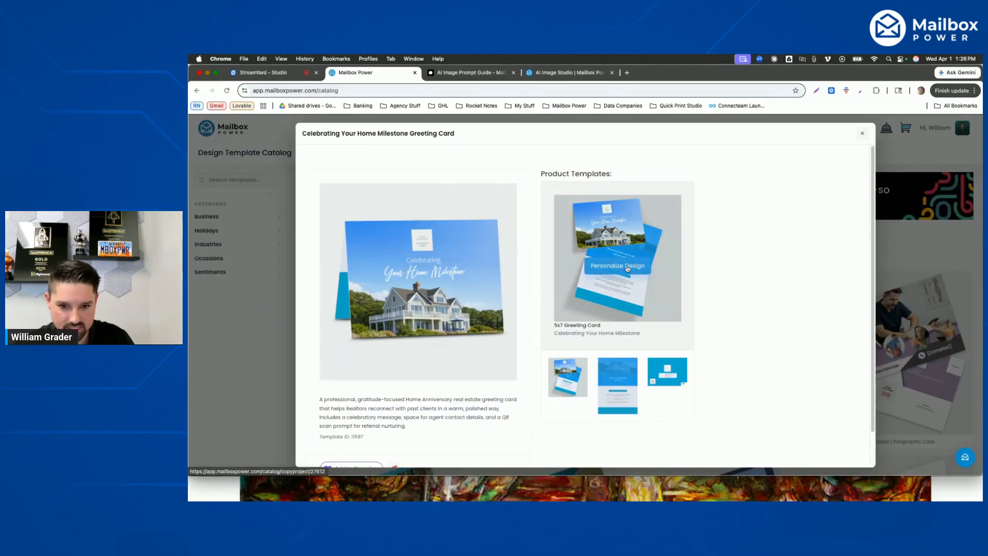
click(624, 268)
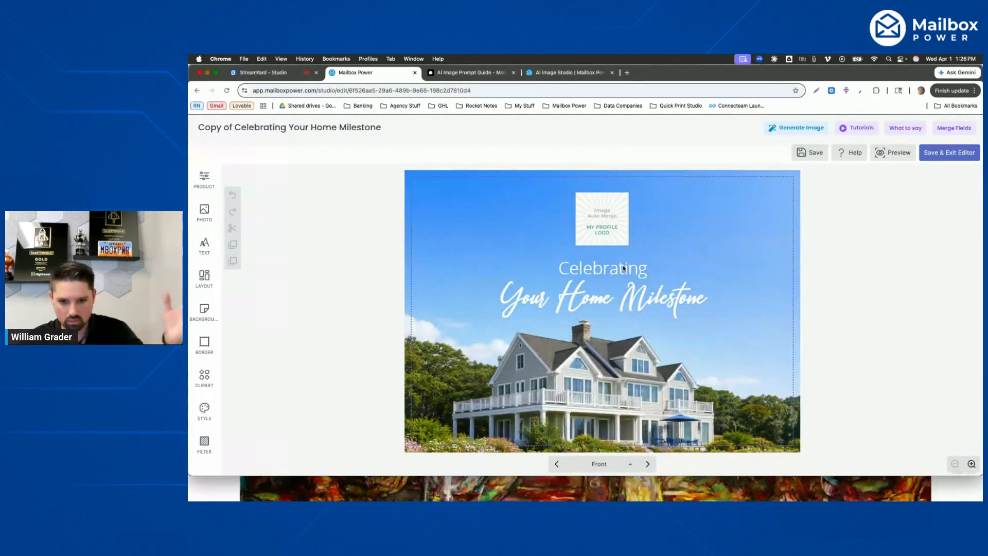
- Empty the house photo from the card's front page and open the AI image generator
click(500, 376)
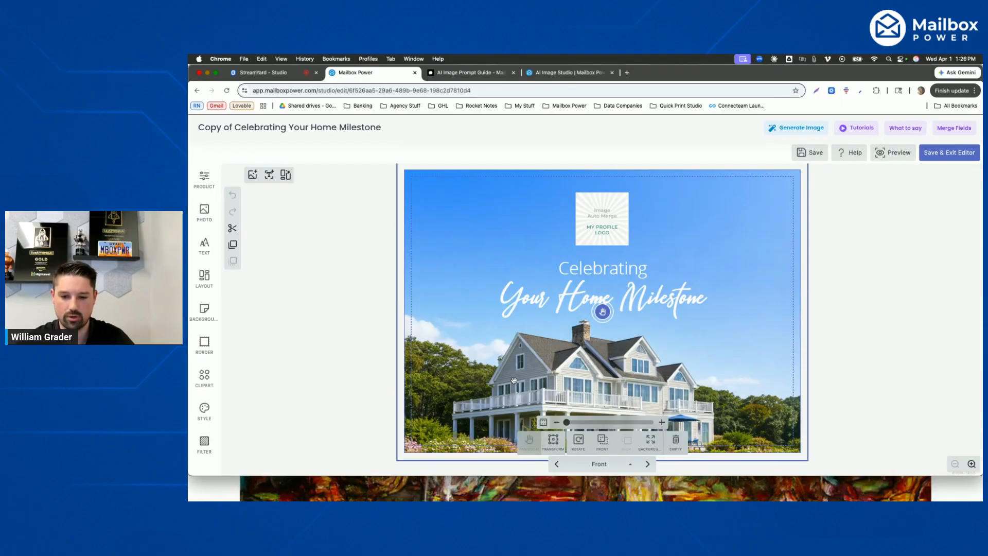
click(674, 444)
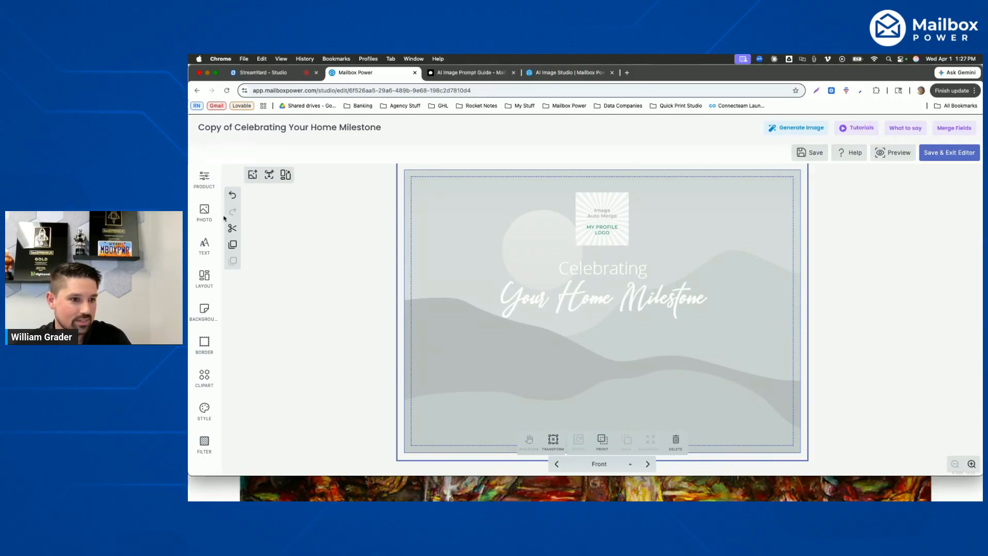
click(795, 134)
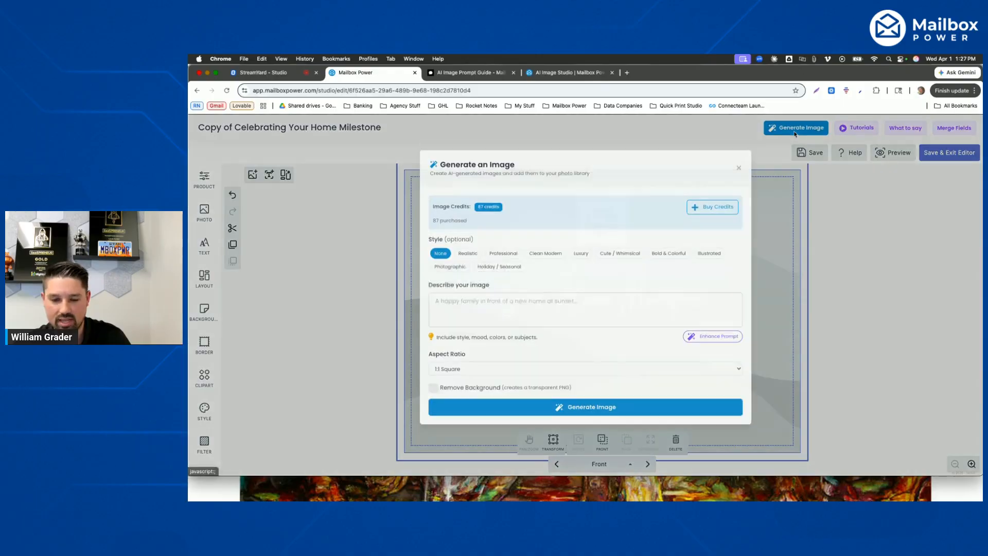
- Describe the image as "create an image of a luxury home in arizona, phoenix."
click(486, 319)
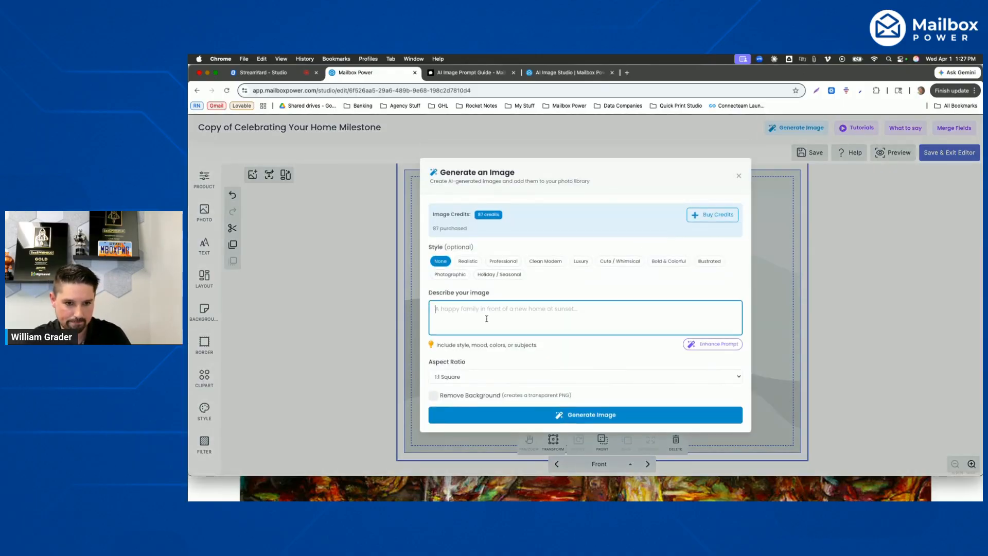
text(create)
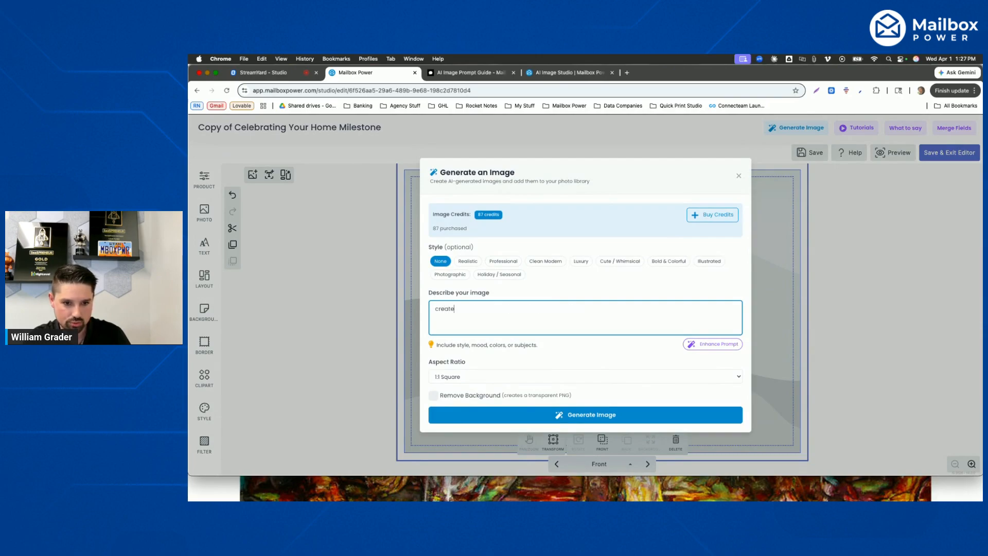
text( an a)
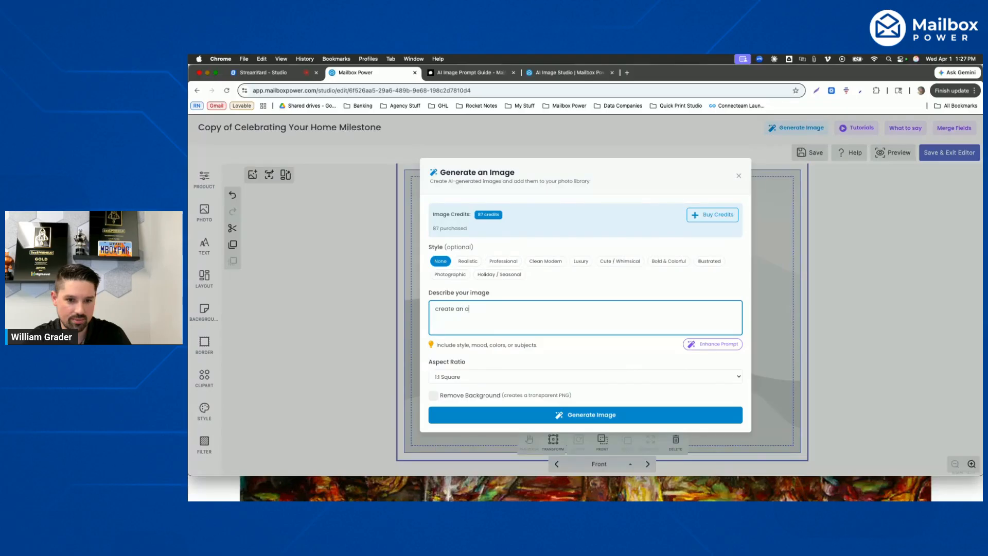
key(BackSpace)
text(image of )
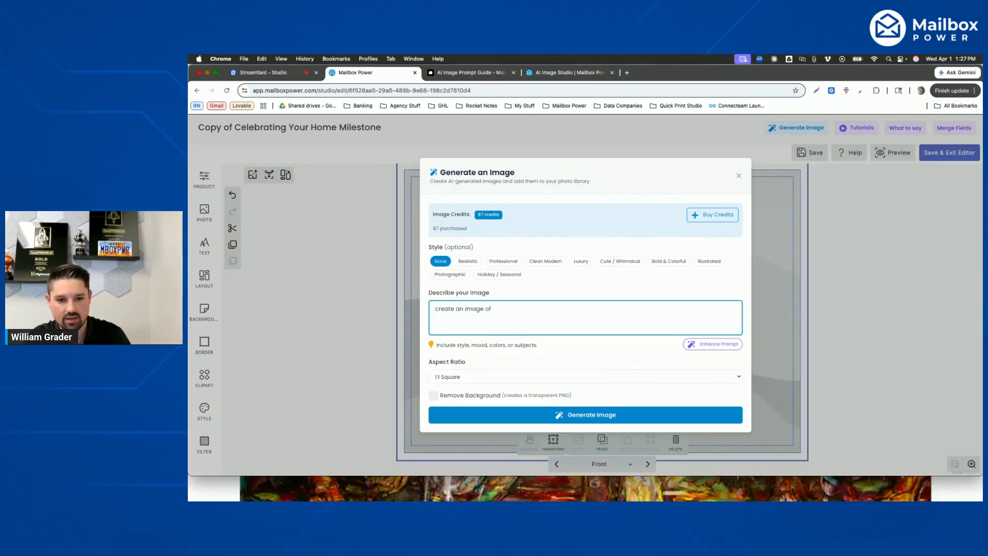
text(a luxury home in )
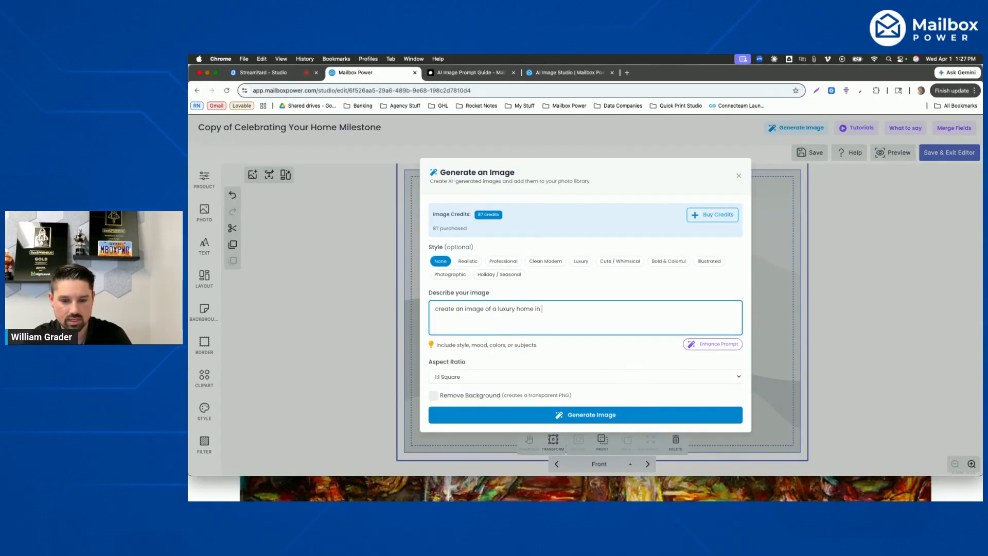
text(arizona. )
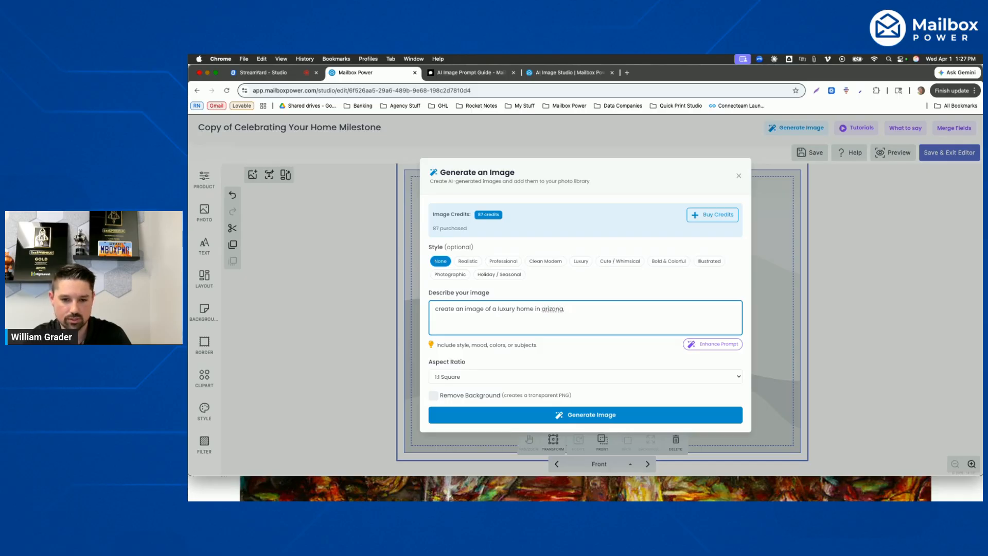
text(gilb)
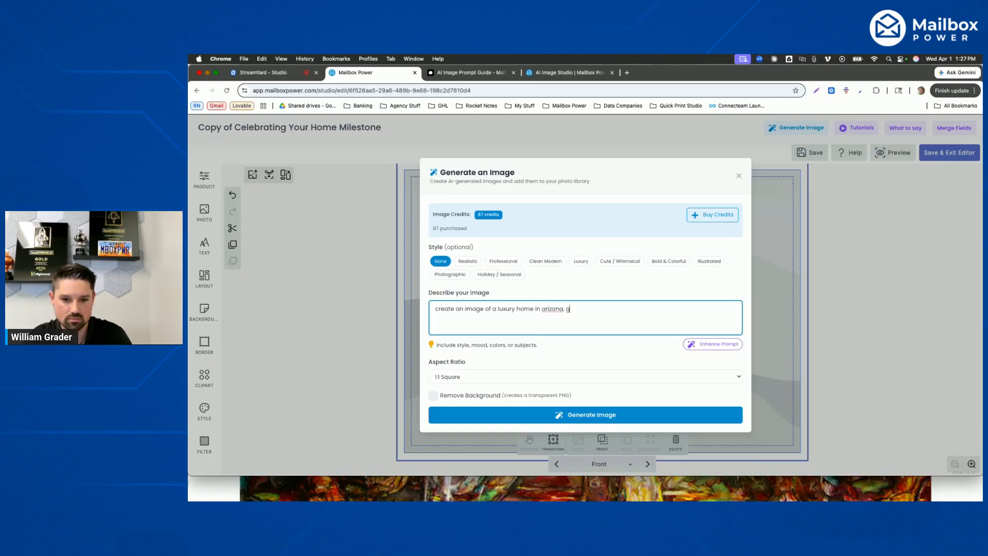
key(BackSpace)
key(BackSpace)
key(BackSpace)
text(phoenix.)
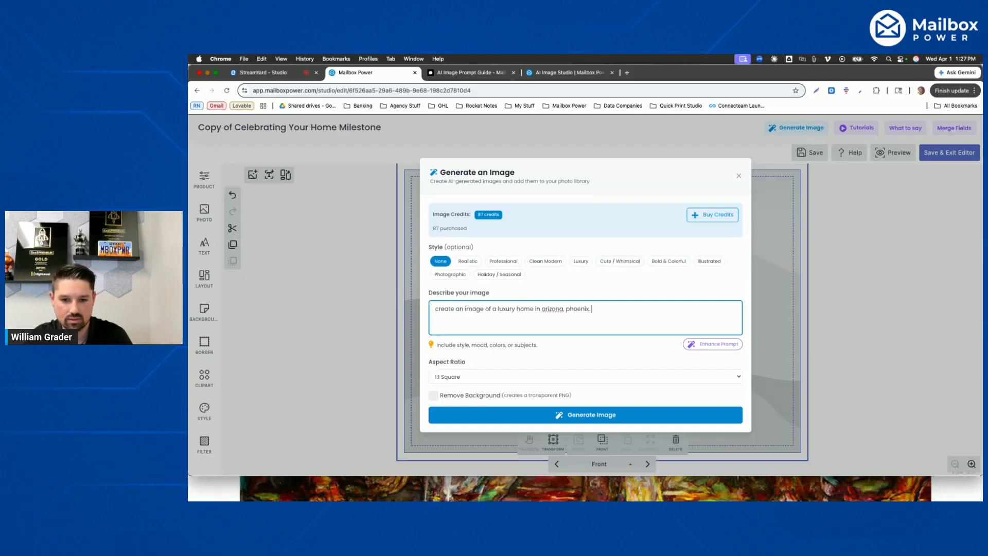
text( let's)
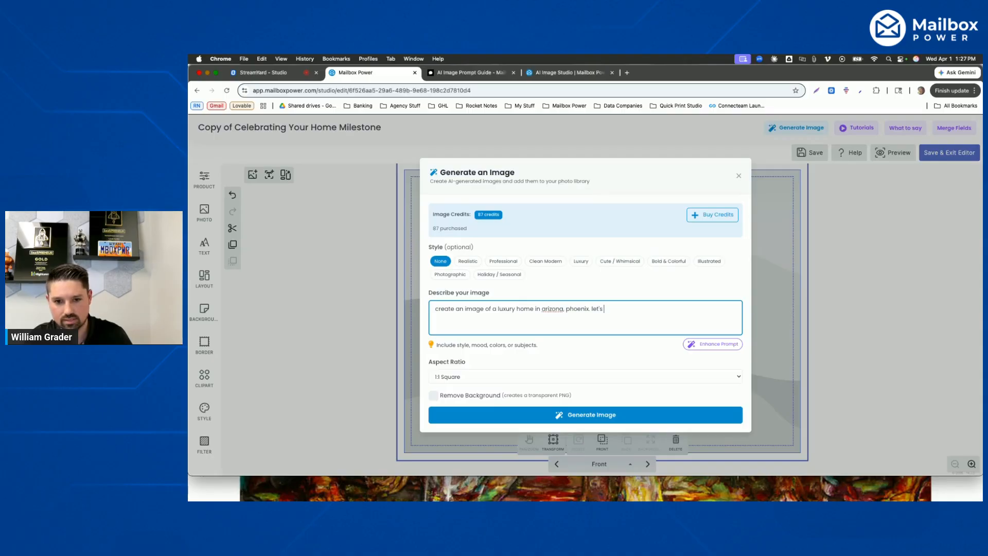
text( also look down from)
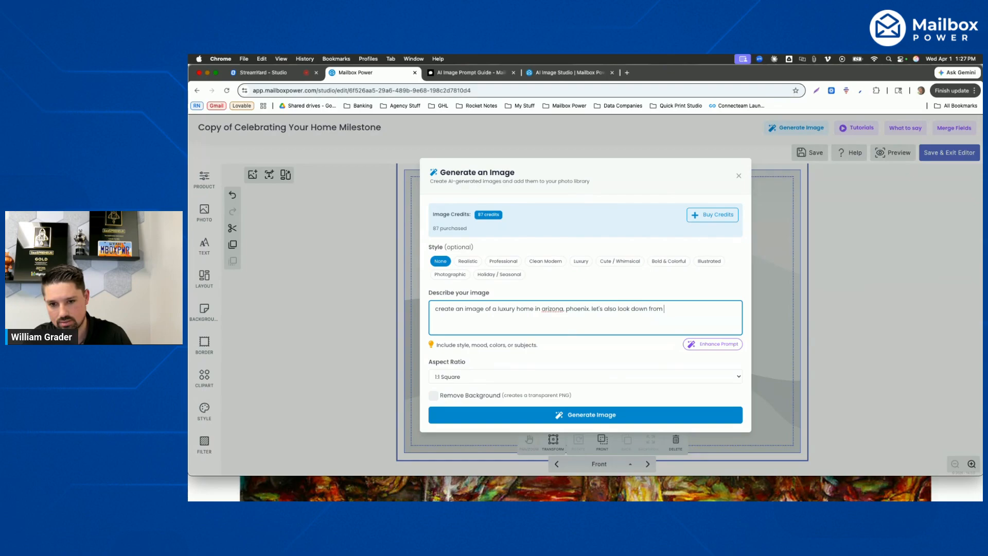
- Extend the image description with "let's also look down from another building at the home."
text(another building )
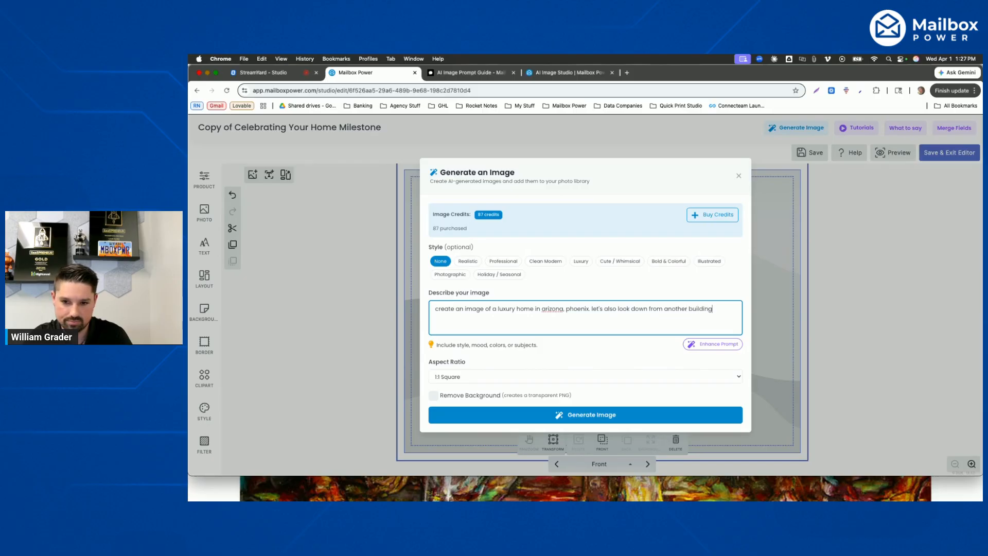
text(at the home)
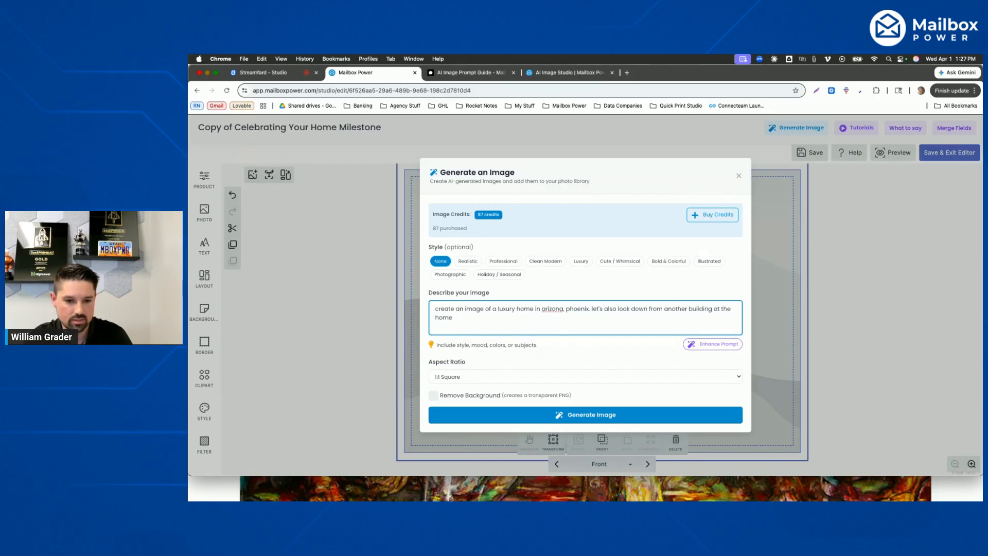
text(.)
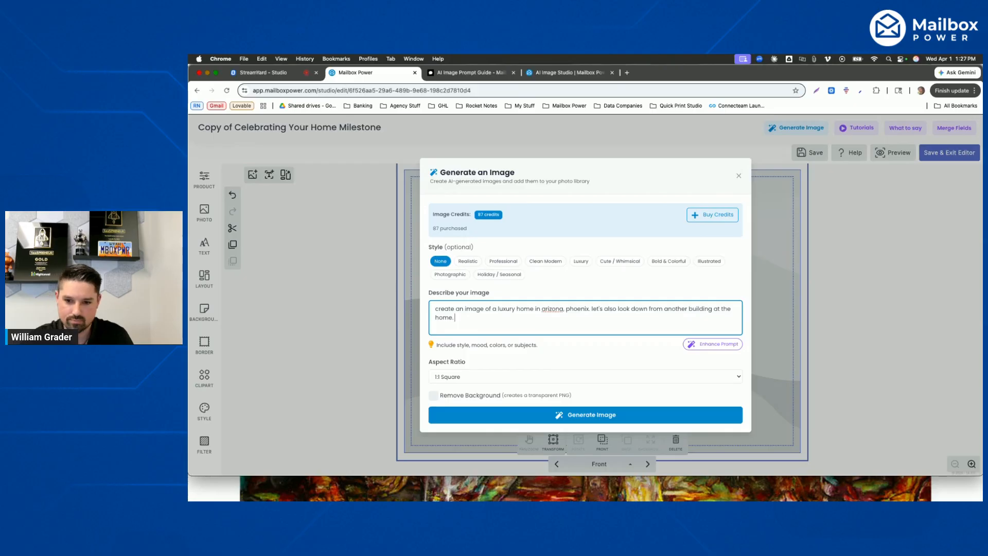
- Enhance the luxury home prompt, read through the expanded description and generate the image
click(702, 346)
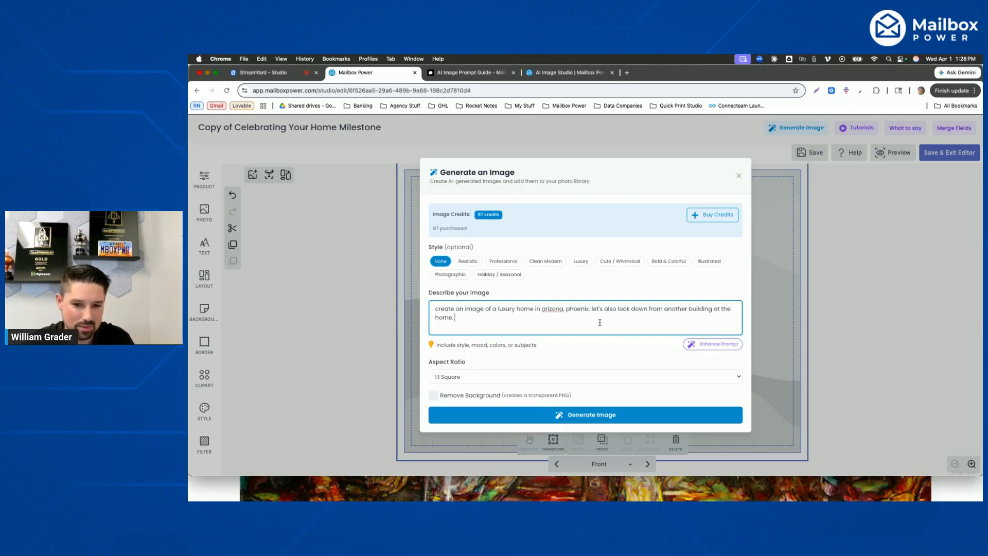
click(717, 348)
click(717, 349)
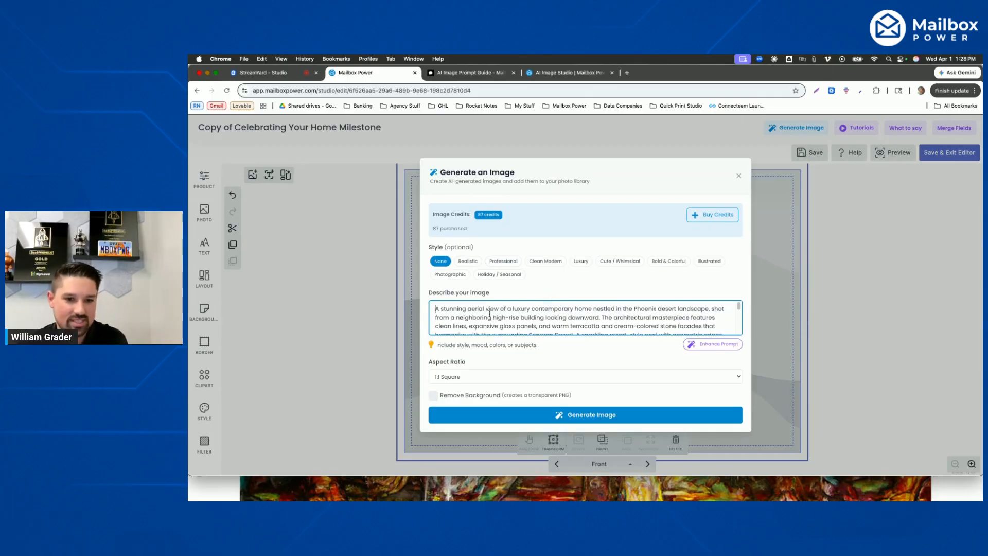
drag(481, 309, 709, 310)
click(709, 309)
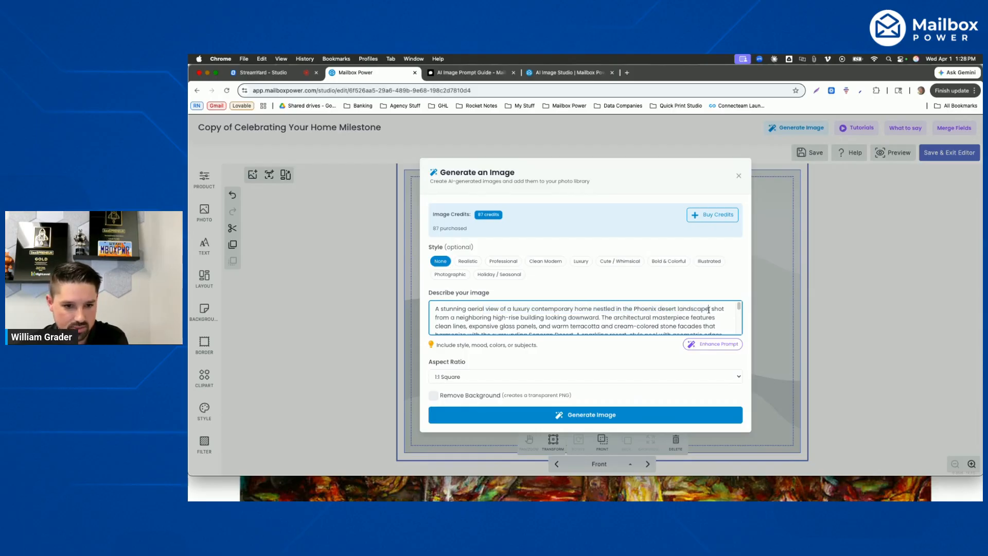
drag(435, 317, 600, 317)
scroll(587, 315, down, 5)
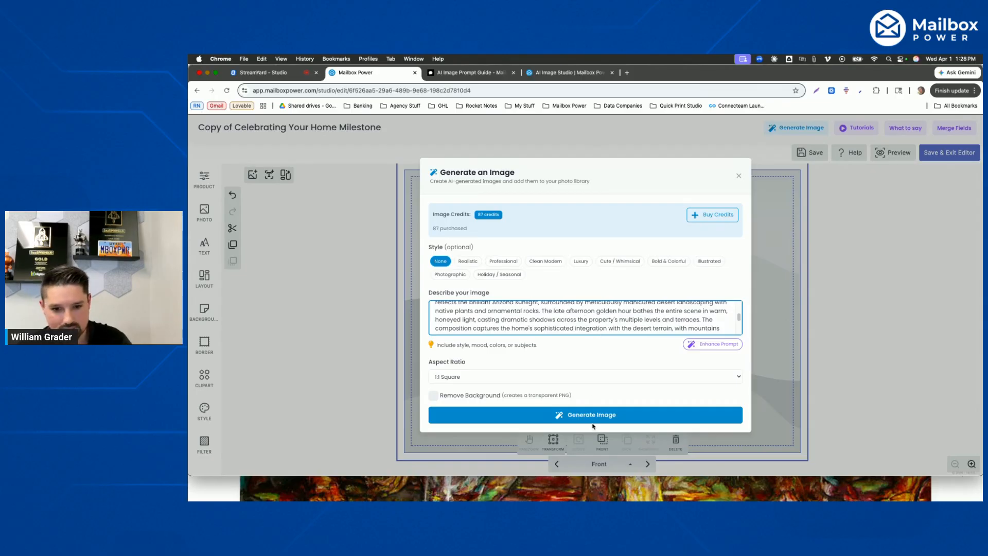
click(575, 418)
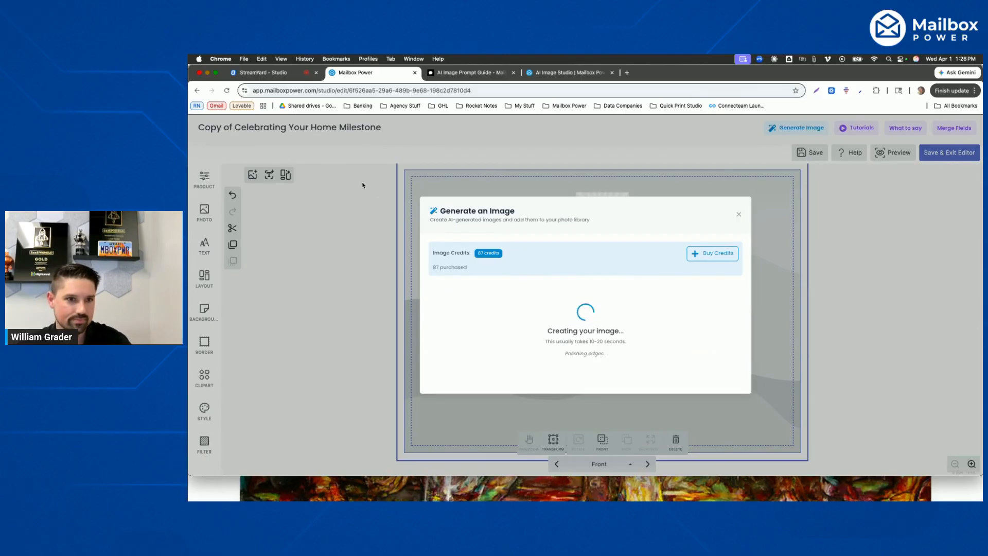
- Duplicate the card editor's browser tab and return the copy to the Design Template Catalog
right_click(351, 73)
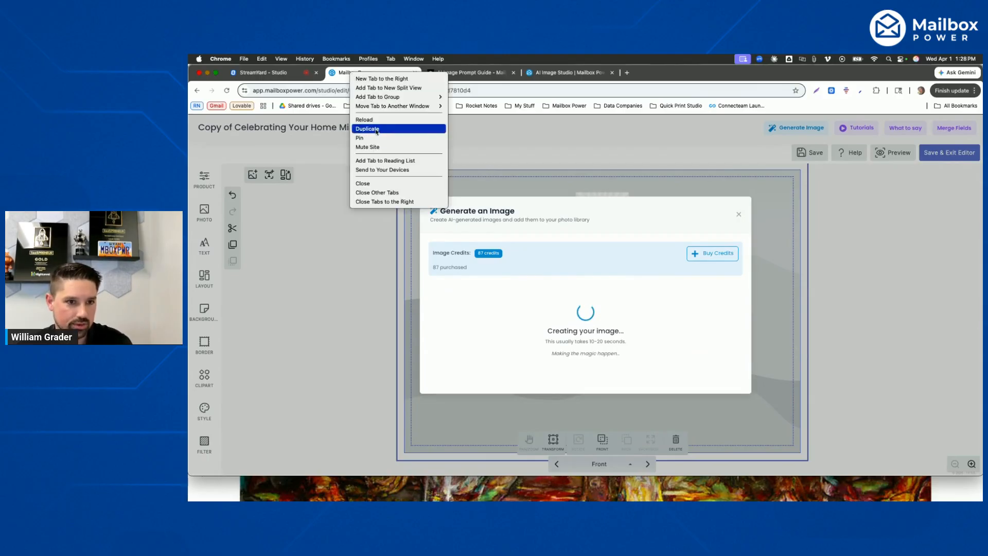
click(379, 129)
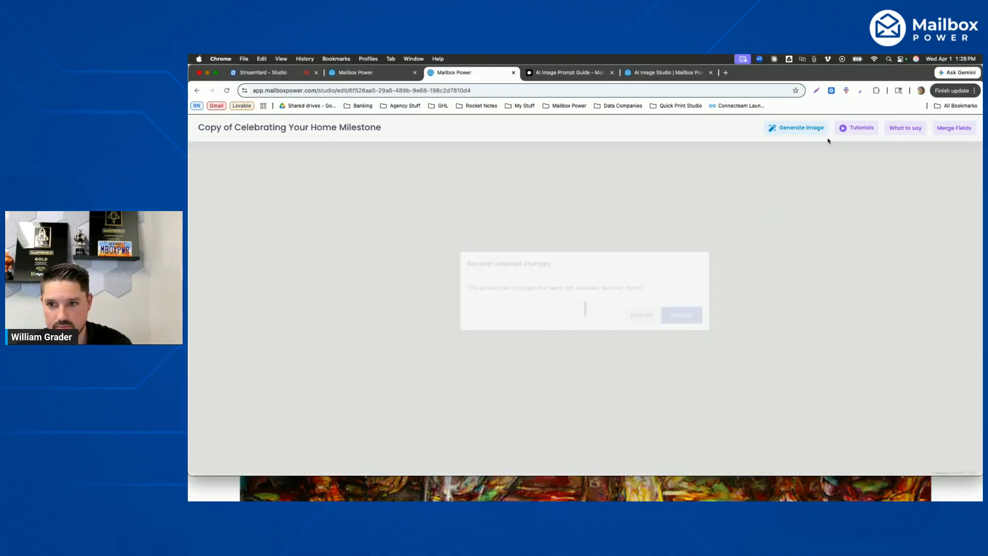
click(798, 129)
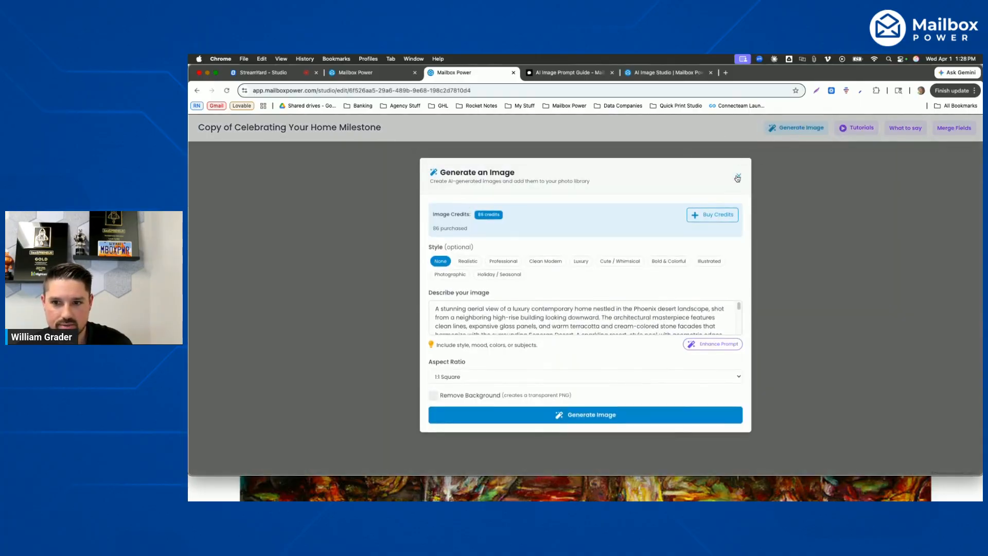
click(738, 176)
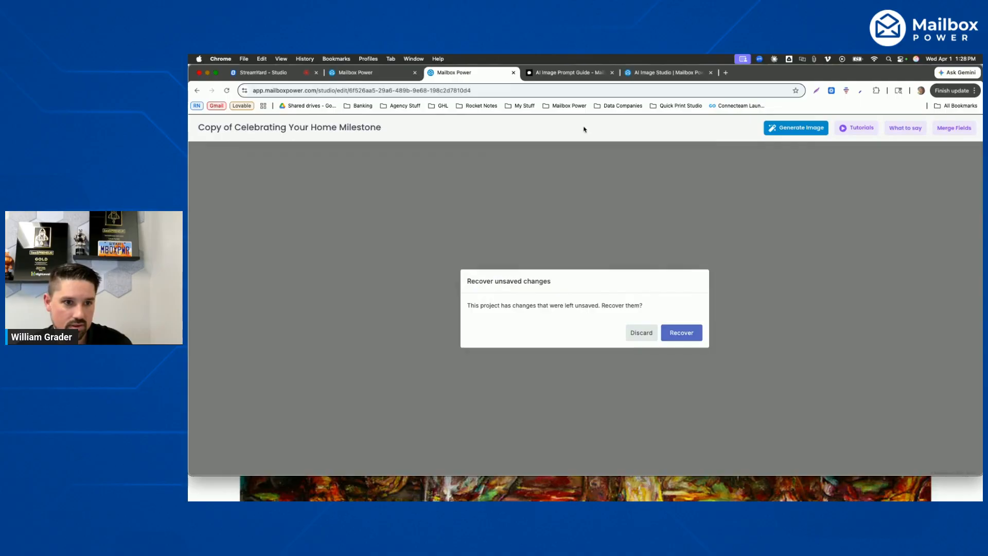
key(super+[)
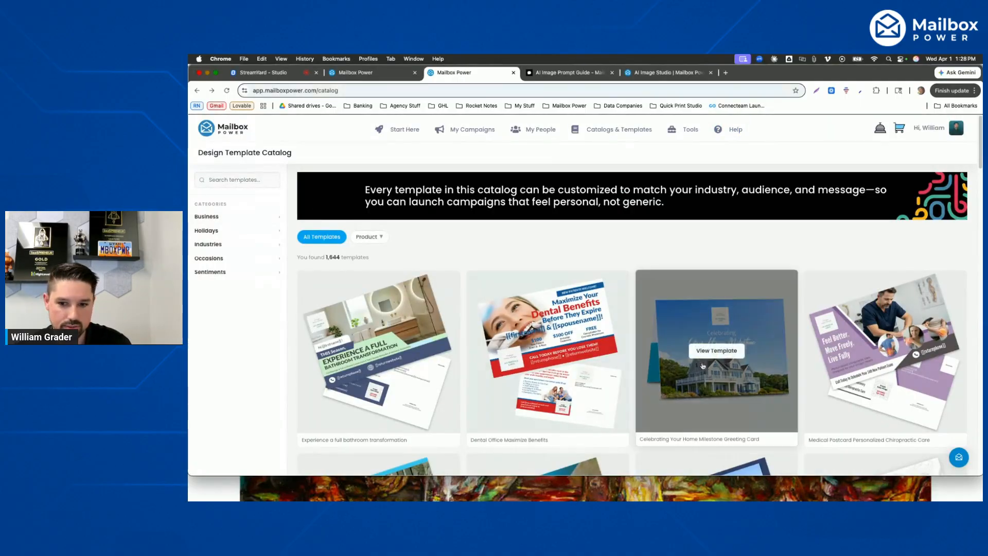
- Open the Celebrating Your Home Milestone Greeting Card template and start a 5x7 greeting card from it
click(719, 348)
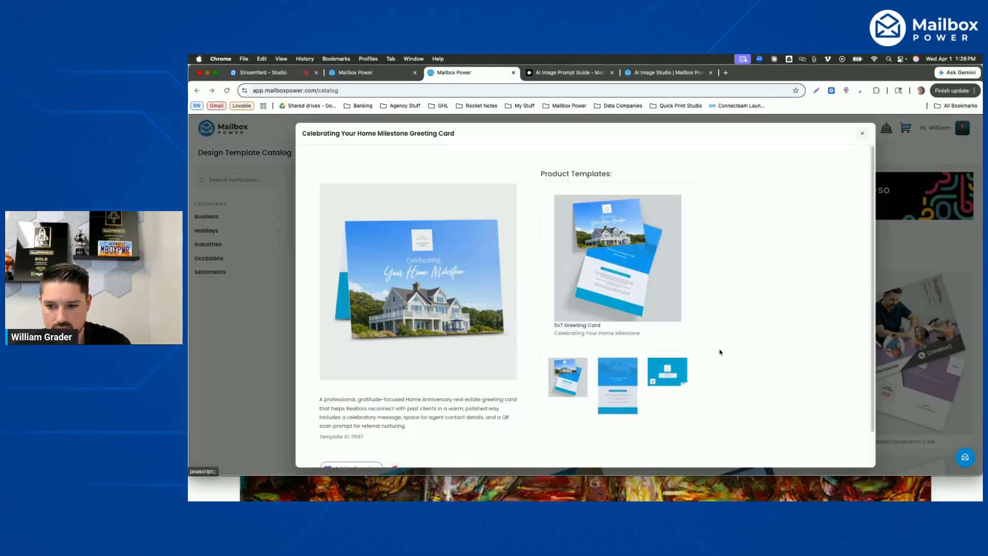
click(623, 266)
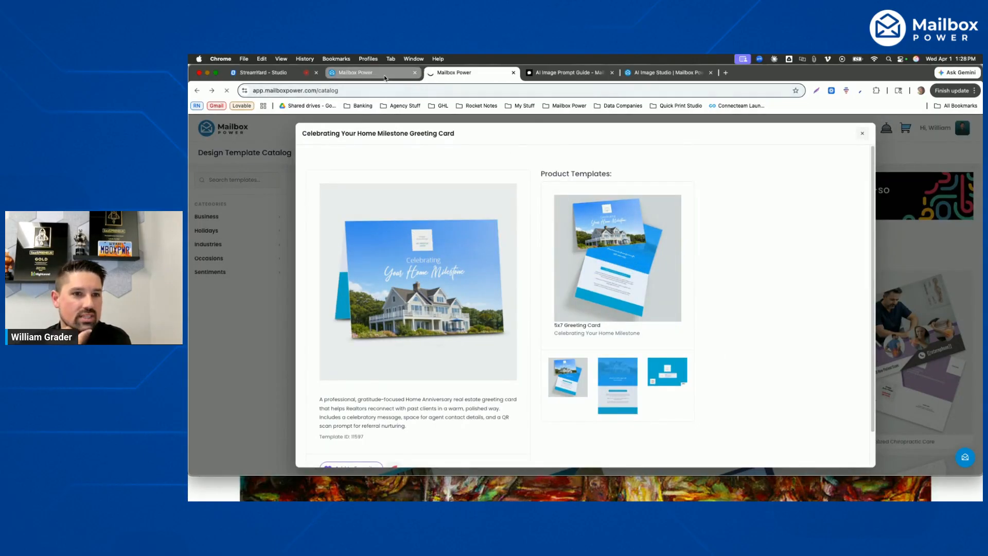
- Return to the first home milestone card, retry generating the Arizona luxury home image and add it to the photo library
click(385, 78)
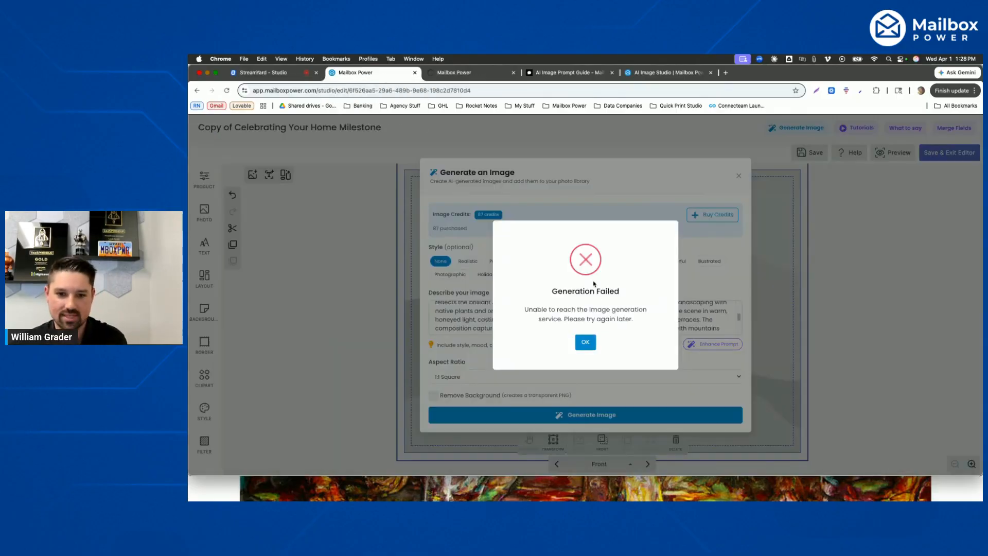
click(584, 347)
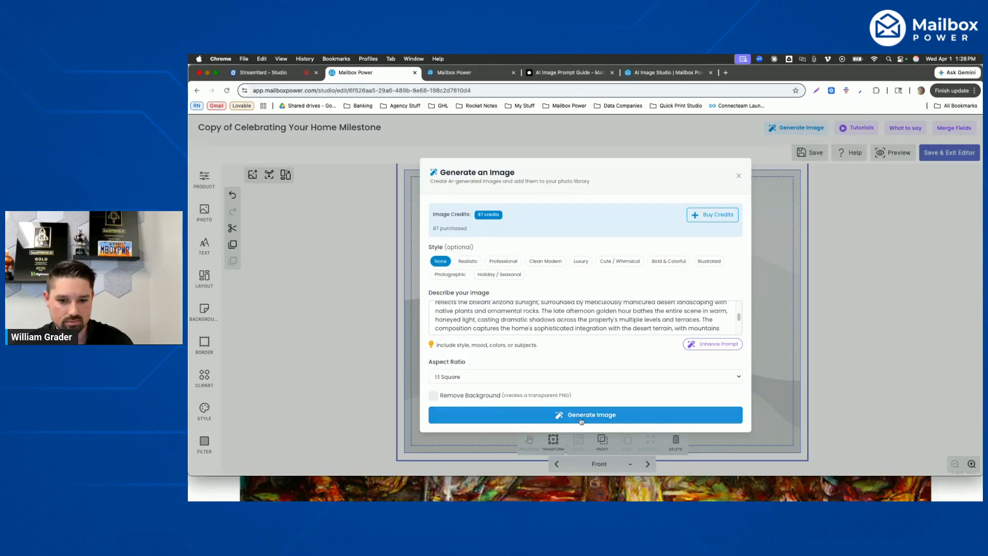
click(538, 414)
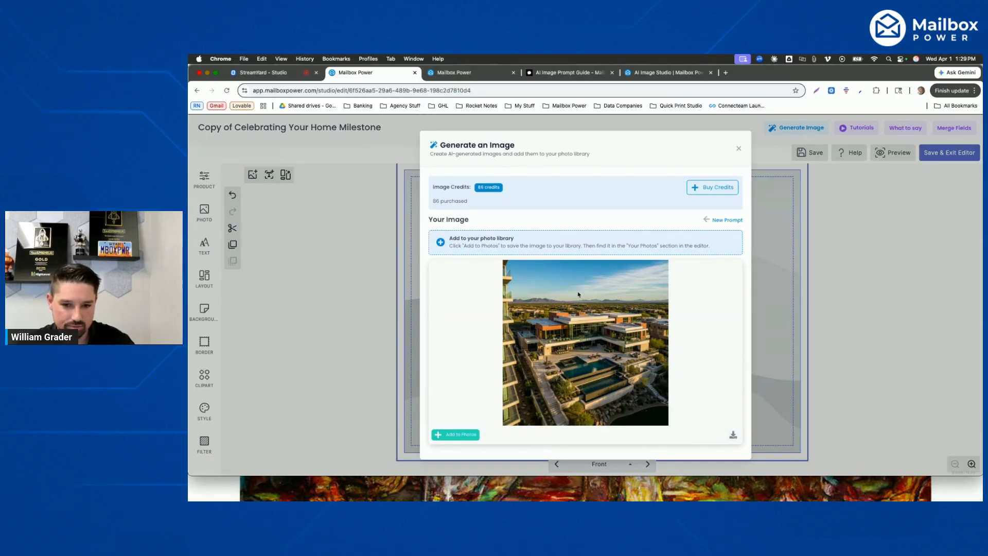
click(466, 435)
- Switch to the new home milestone card, select its front house photo and open the image generator
click(452, 73)
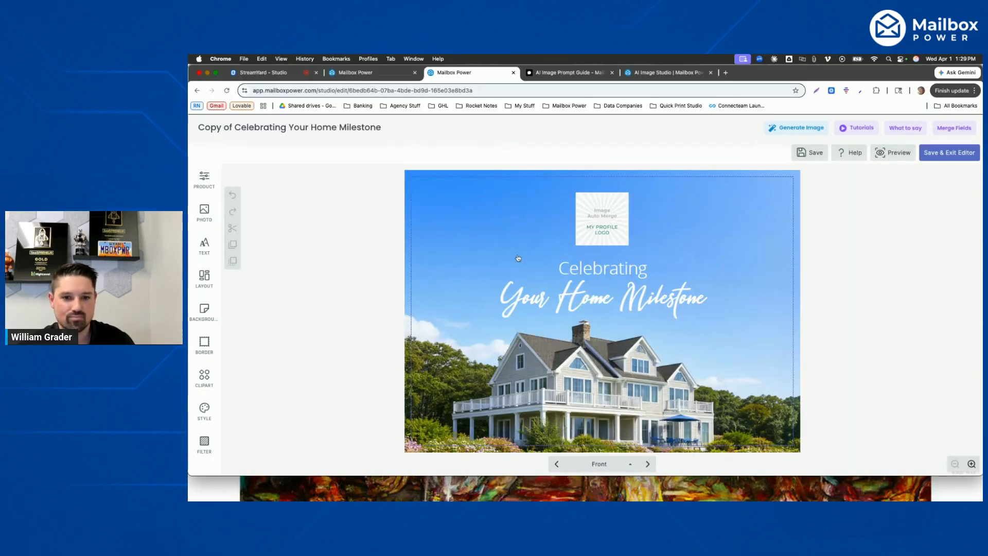
click(669, 384)
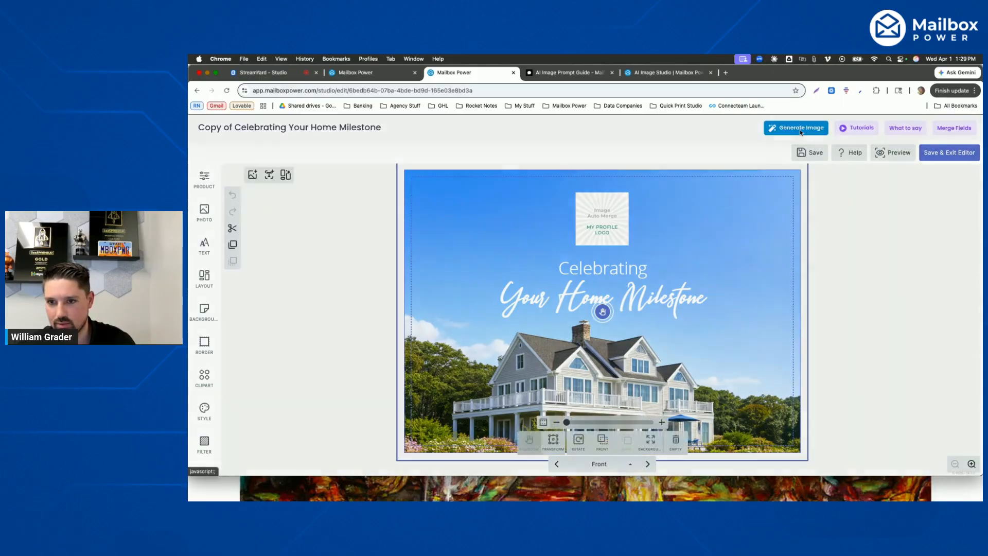
click(801, 128)
- Describe the image as "show looking down from the space needle, looking down at the seattle downtown streets"
text(Look)
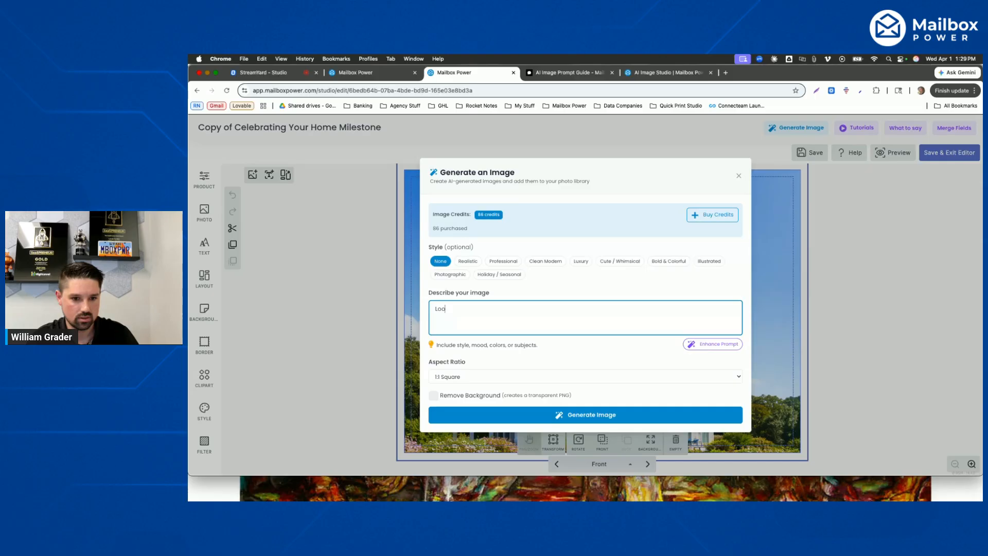
key(BackSpace)
key(BackSpace)
key(BackSpace)
key(BackSpace)
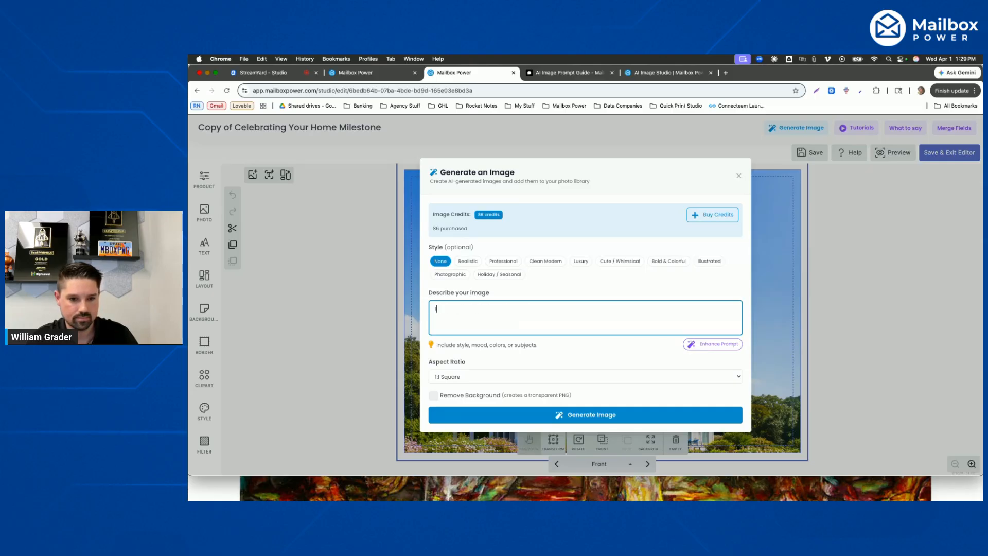
text(show looking down)
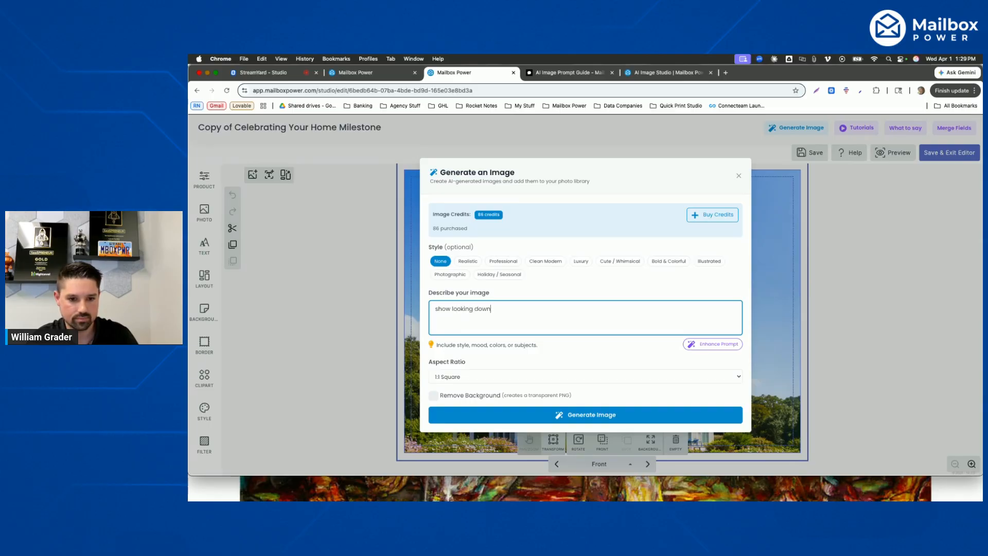
text( forom the space needle,)
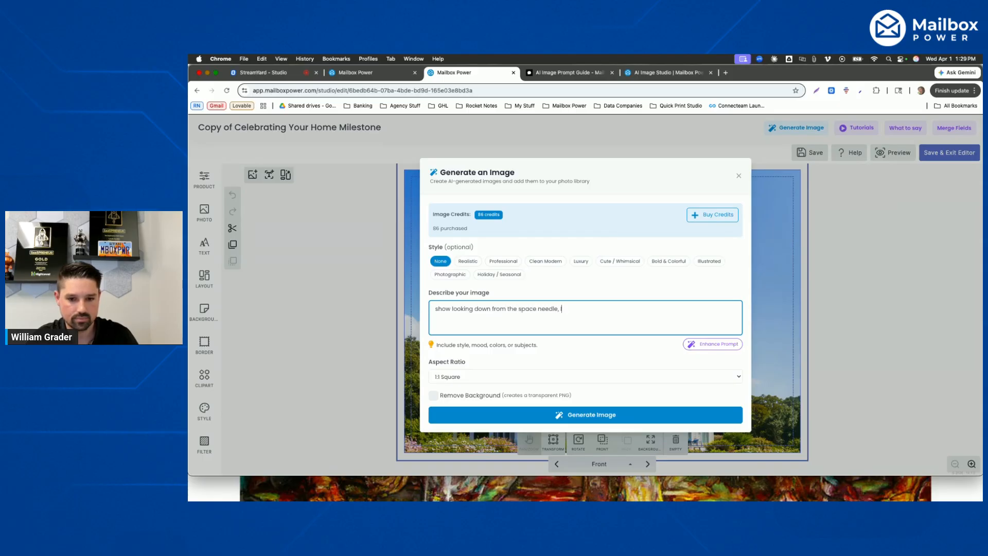
text( looking down at the )
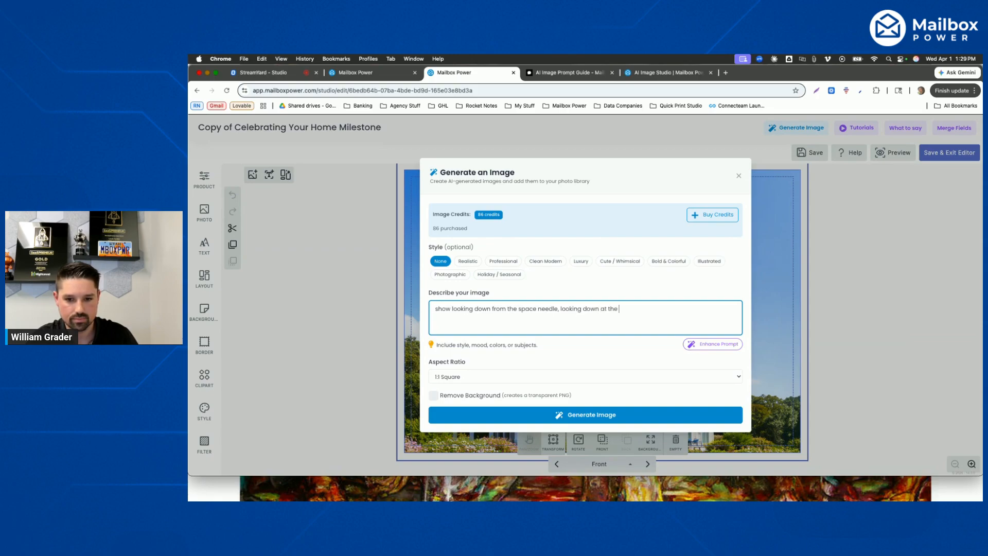
text(seattle downo)
key(BackSpace)
text(town )
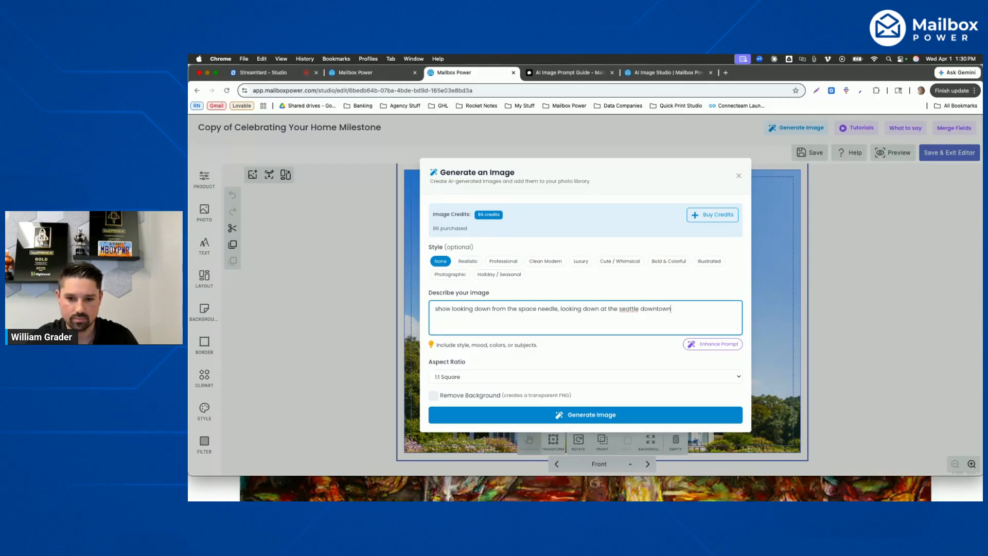
text(streets)
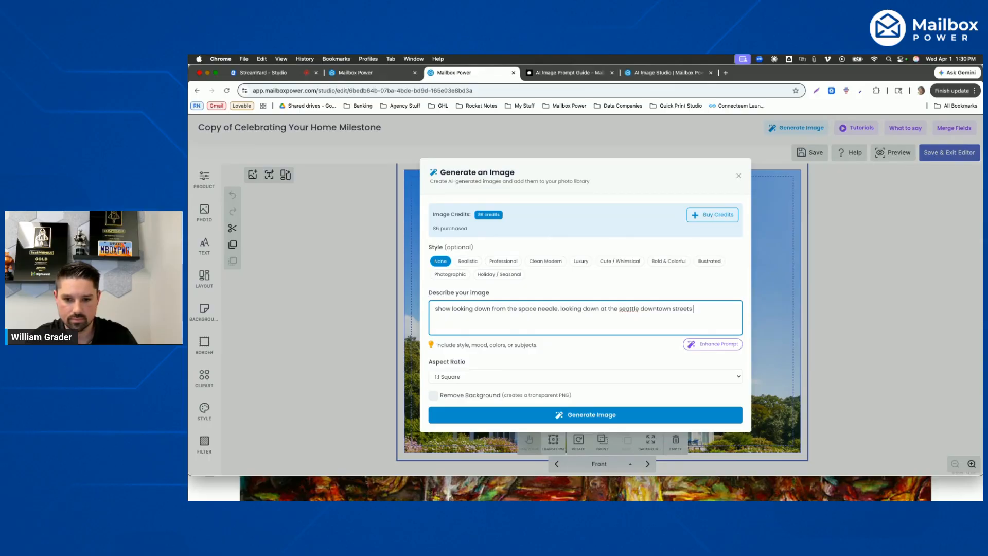
text(. people are walking through pikes place market)
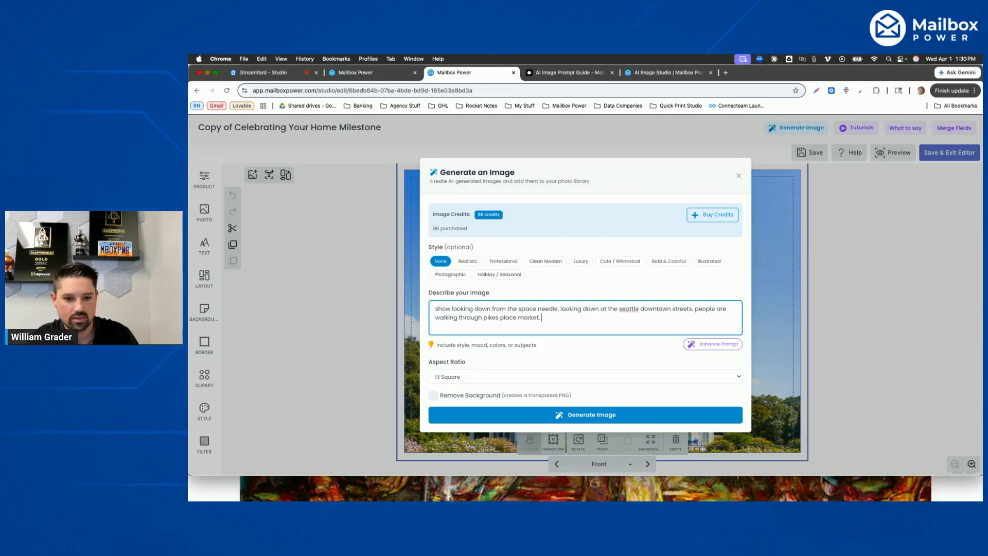
text(, there ar)
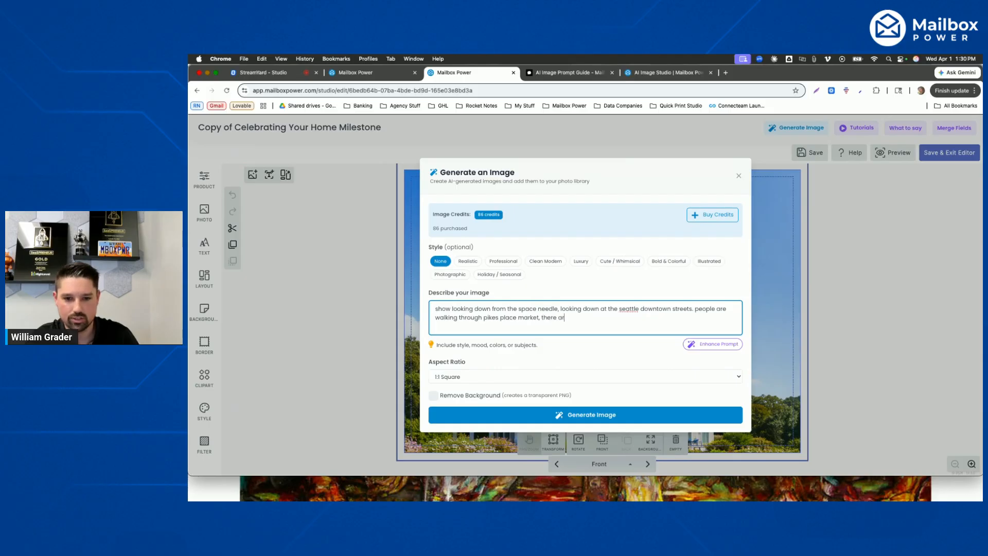
text(e hundreds.)
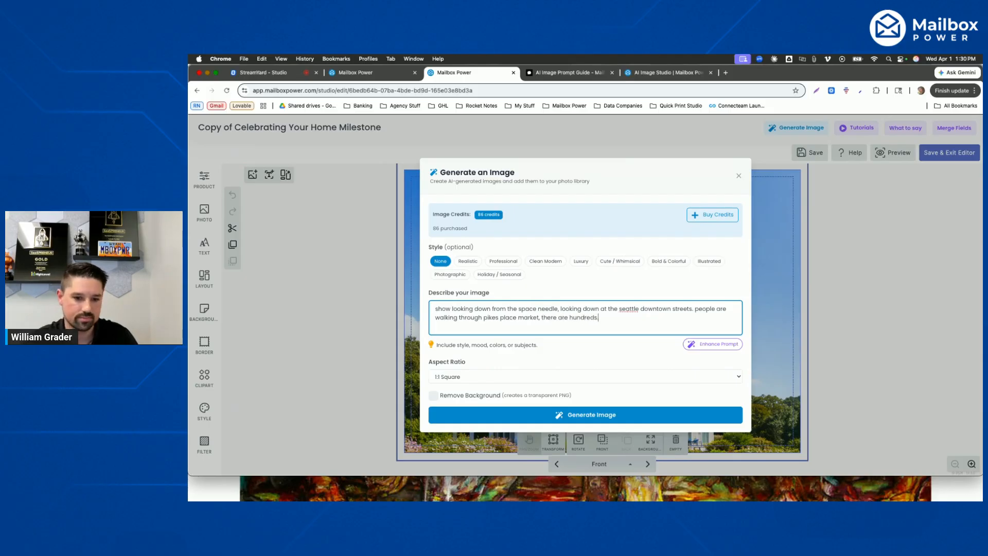
- Extend the description with "people are walking through pikes place market, there are hundreds." and generate the image
click(605, 418)
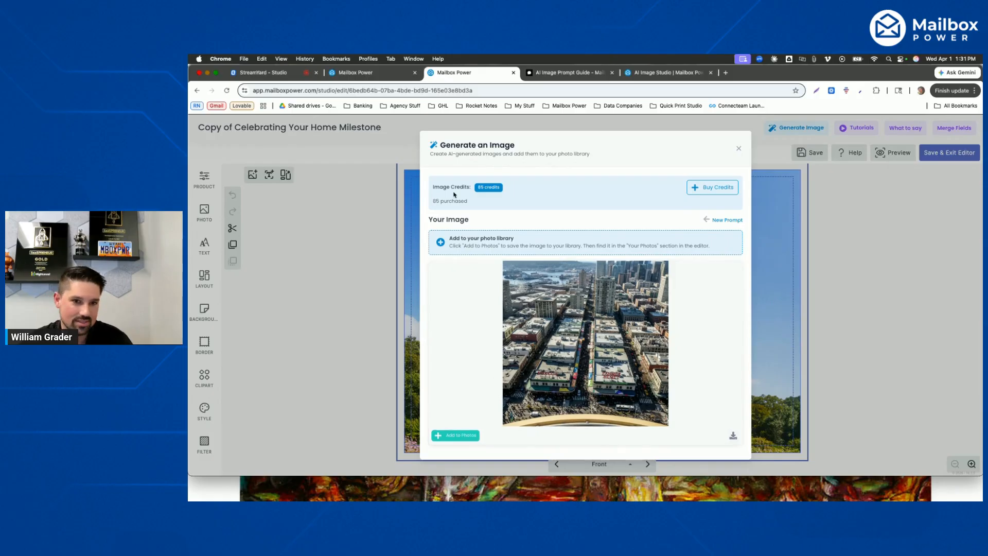
- Compare the generated Arizona home image with the Seattle image in the two card editors
click(368, 73)
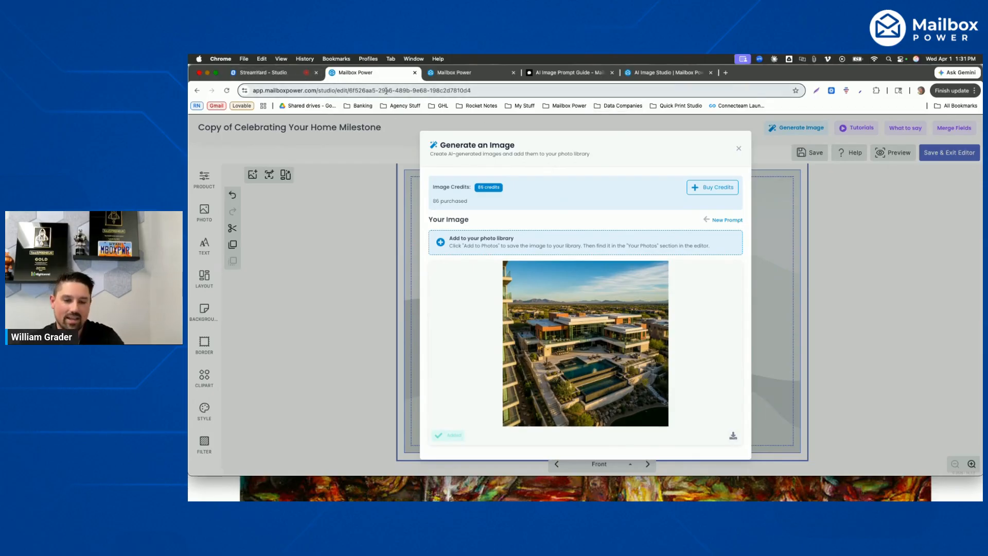
click(461, 78)
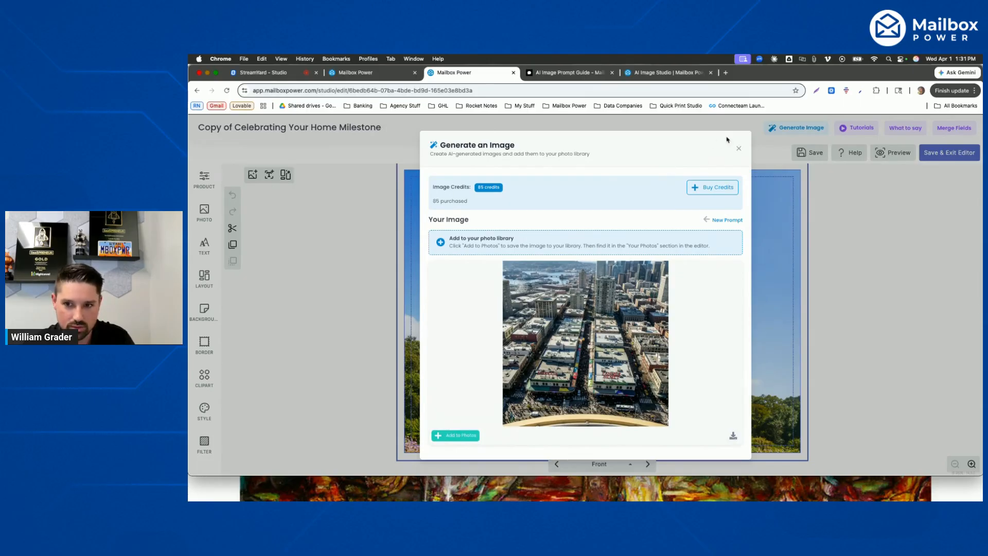
click(374, 76)
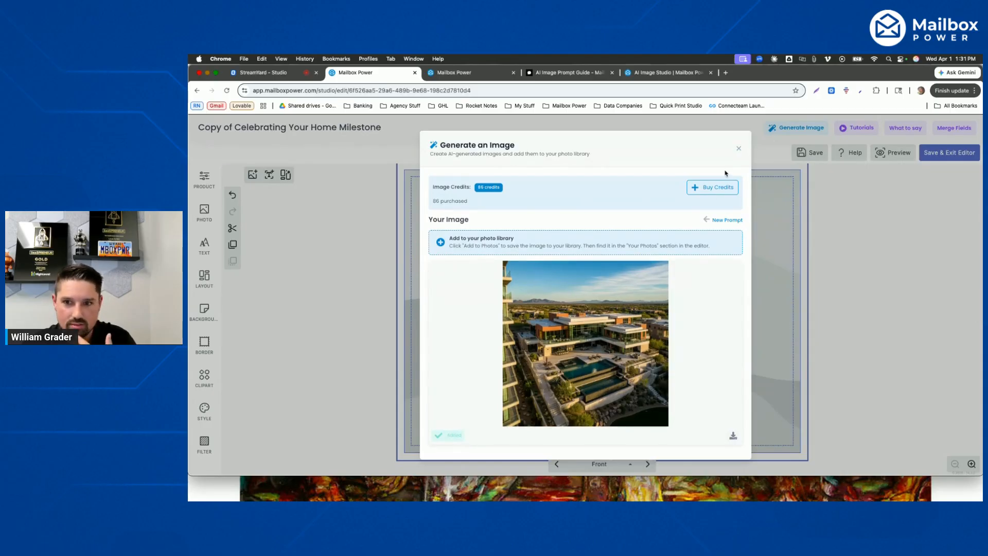
- Close the image generator on the Arizona home card, save the card and exit the editor
click(737, 149)
click(950, 152)
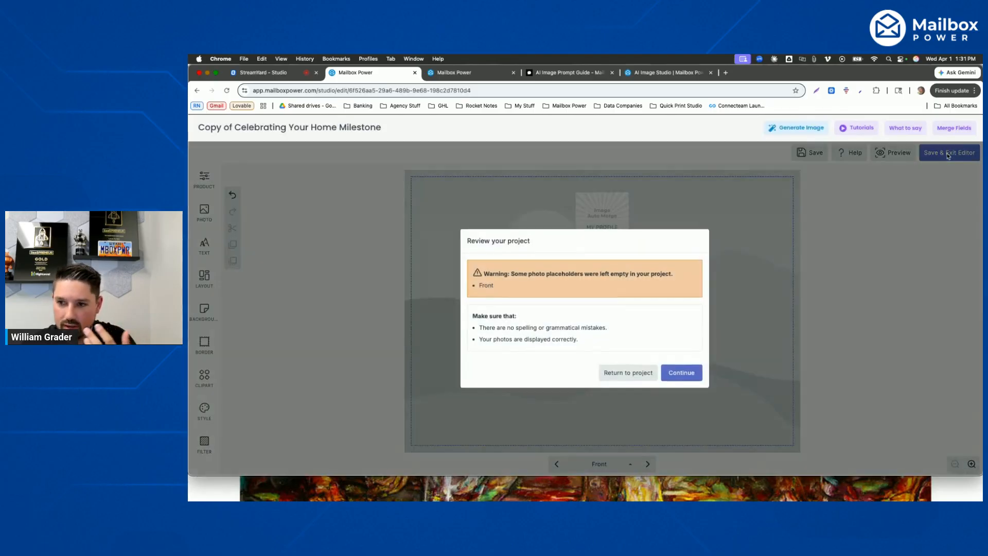
click(679, 371)
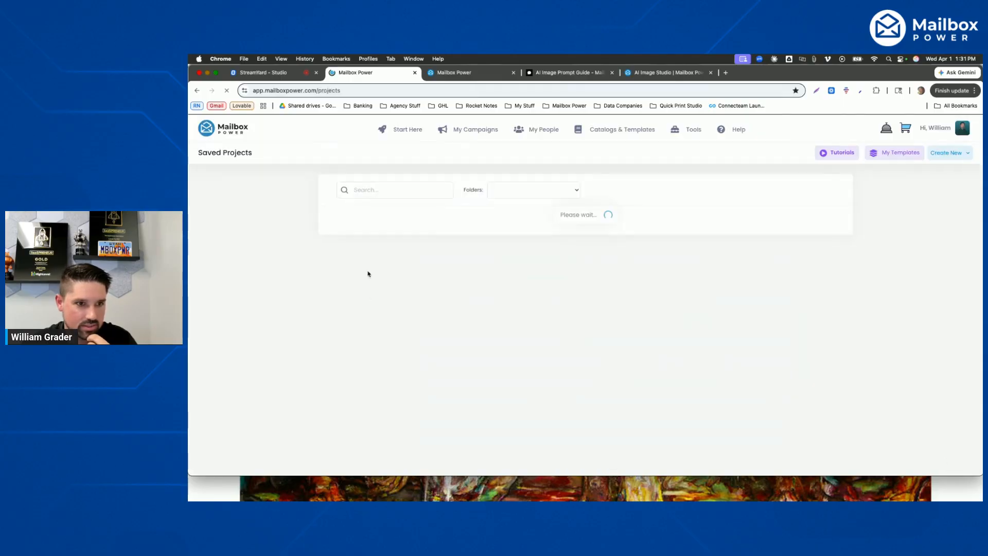
- Look through the Saved Projects list and switch to the StreamYard studio tab
scroll(438, 301, down, 5)
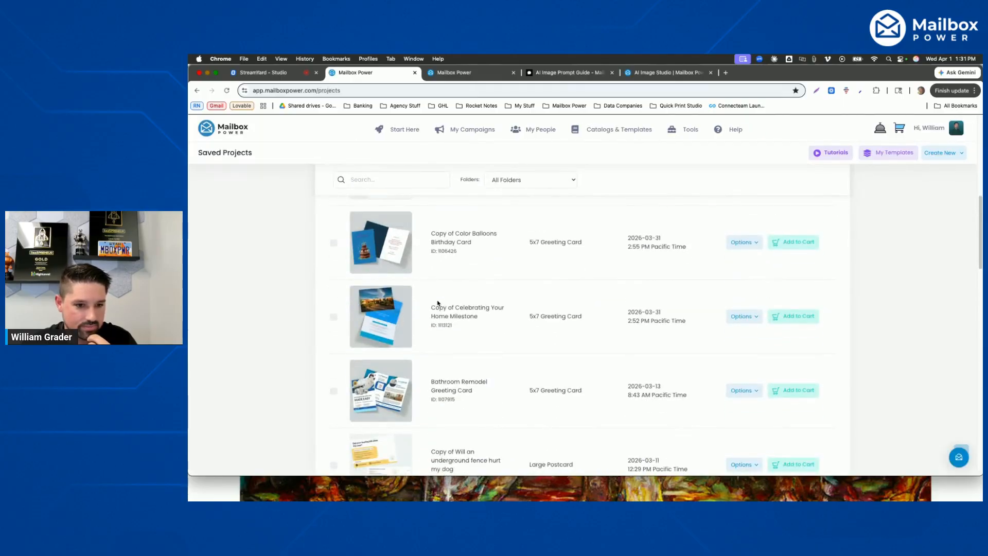
scroll(437, 304, up, 5)
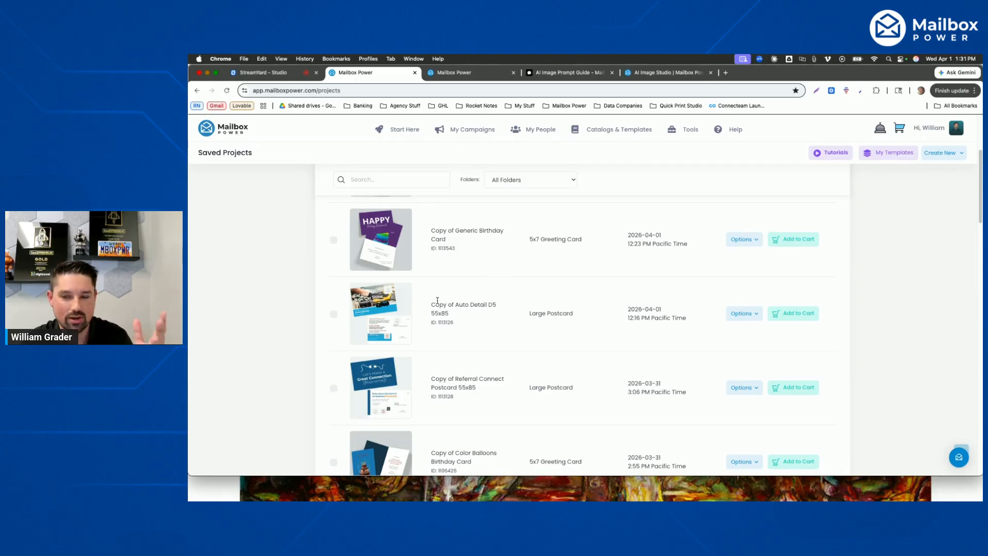
click(262, 72)
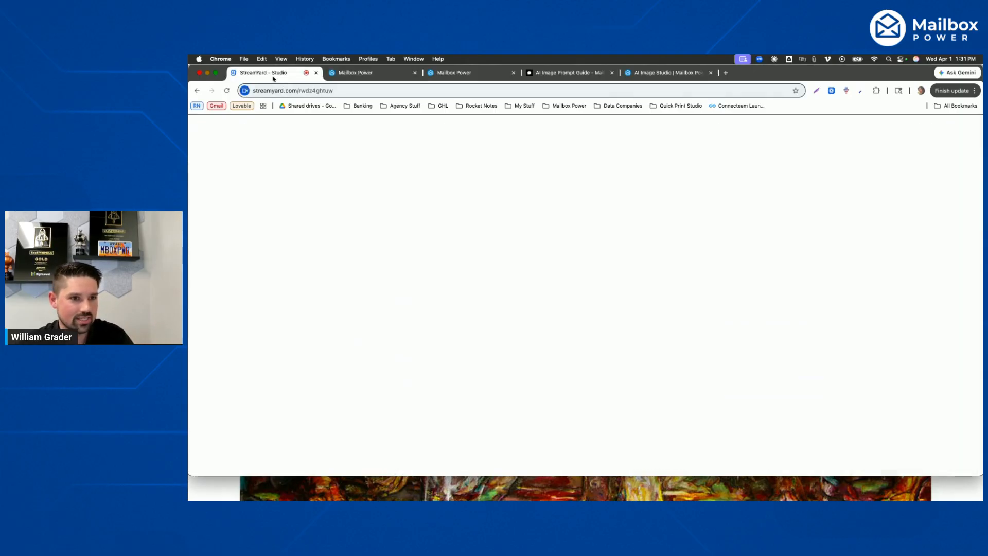